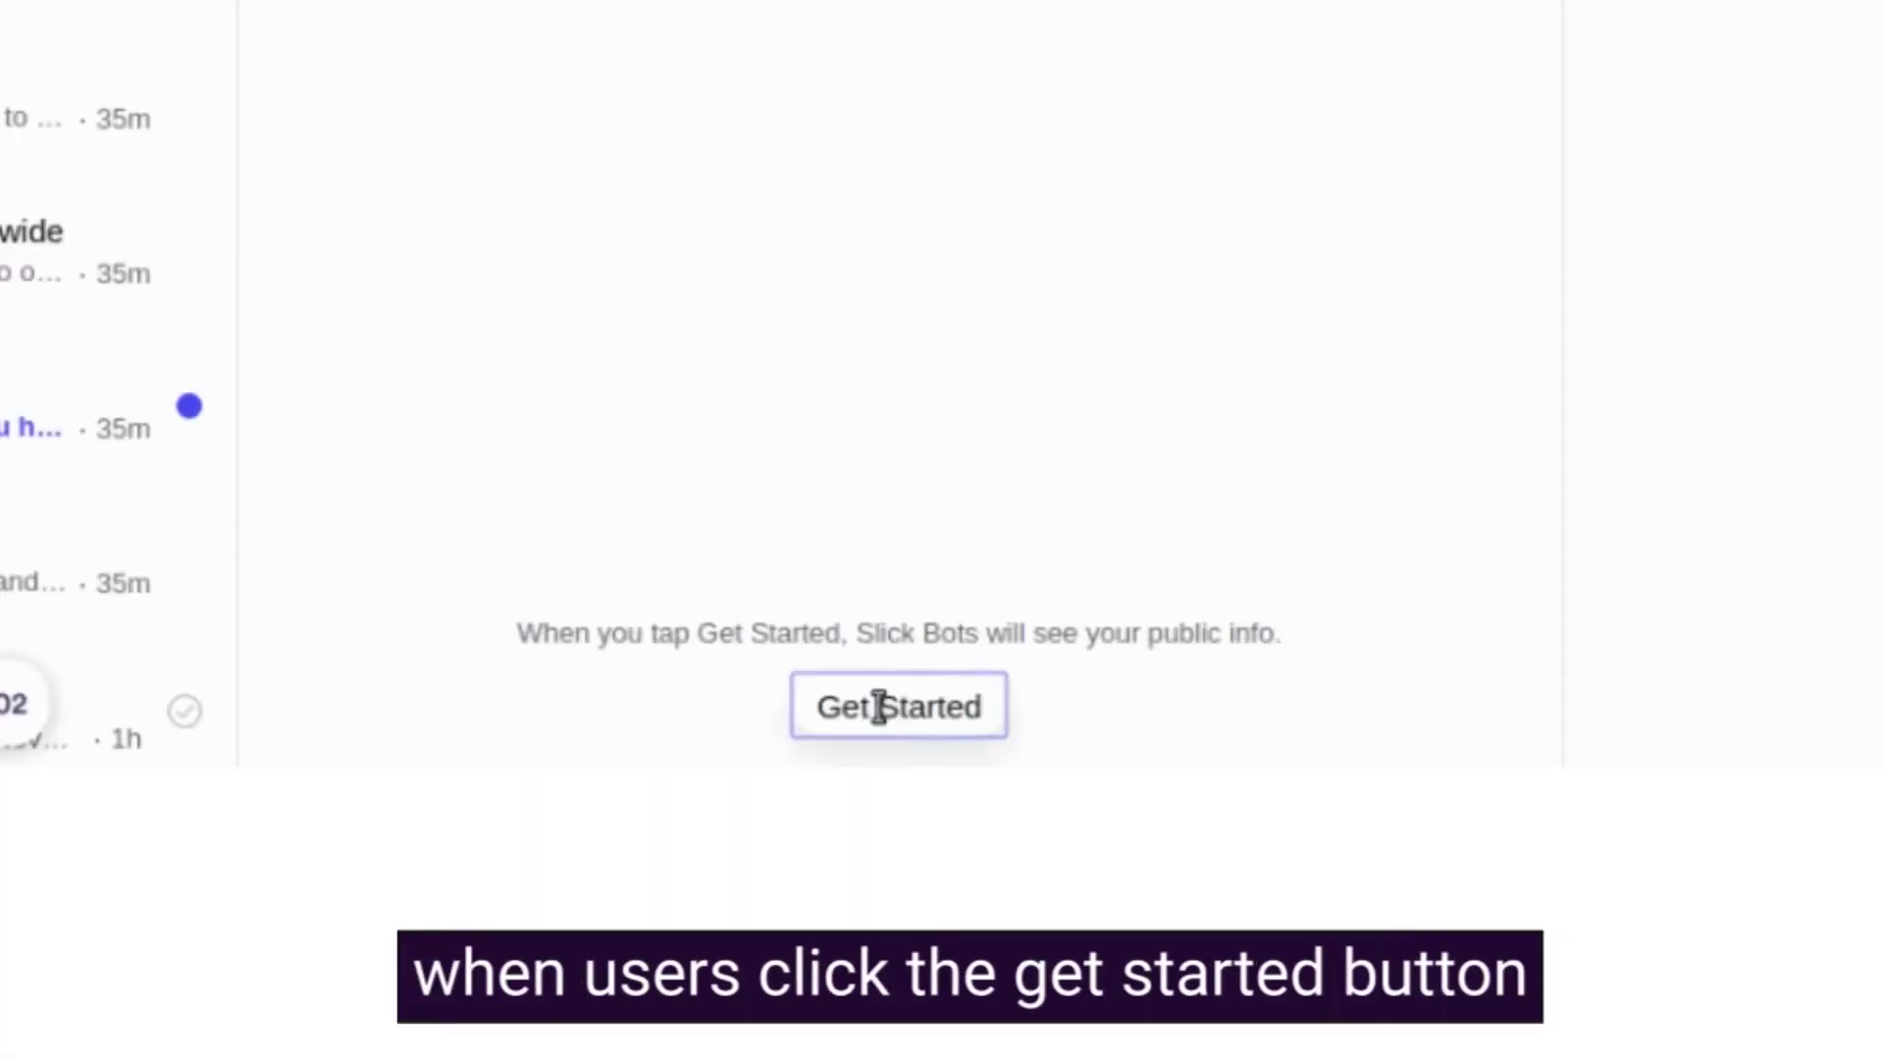
Send Get Started to the Slick Bots bot in Messenger.
click(880, 706)
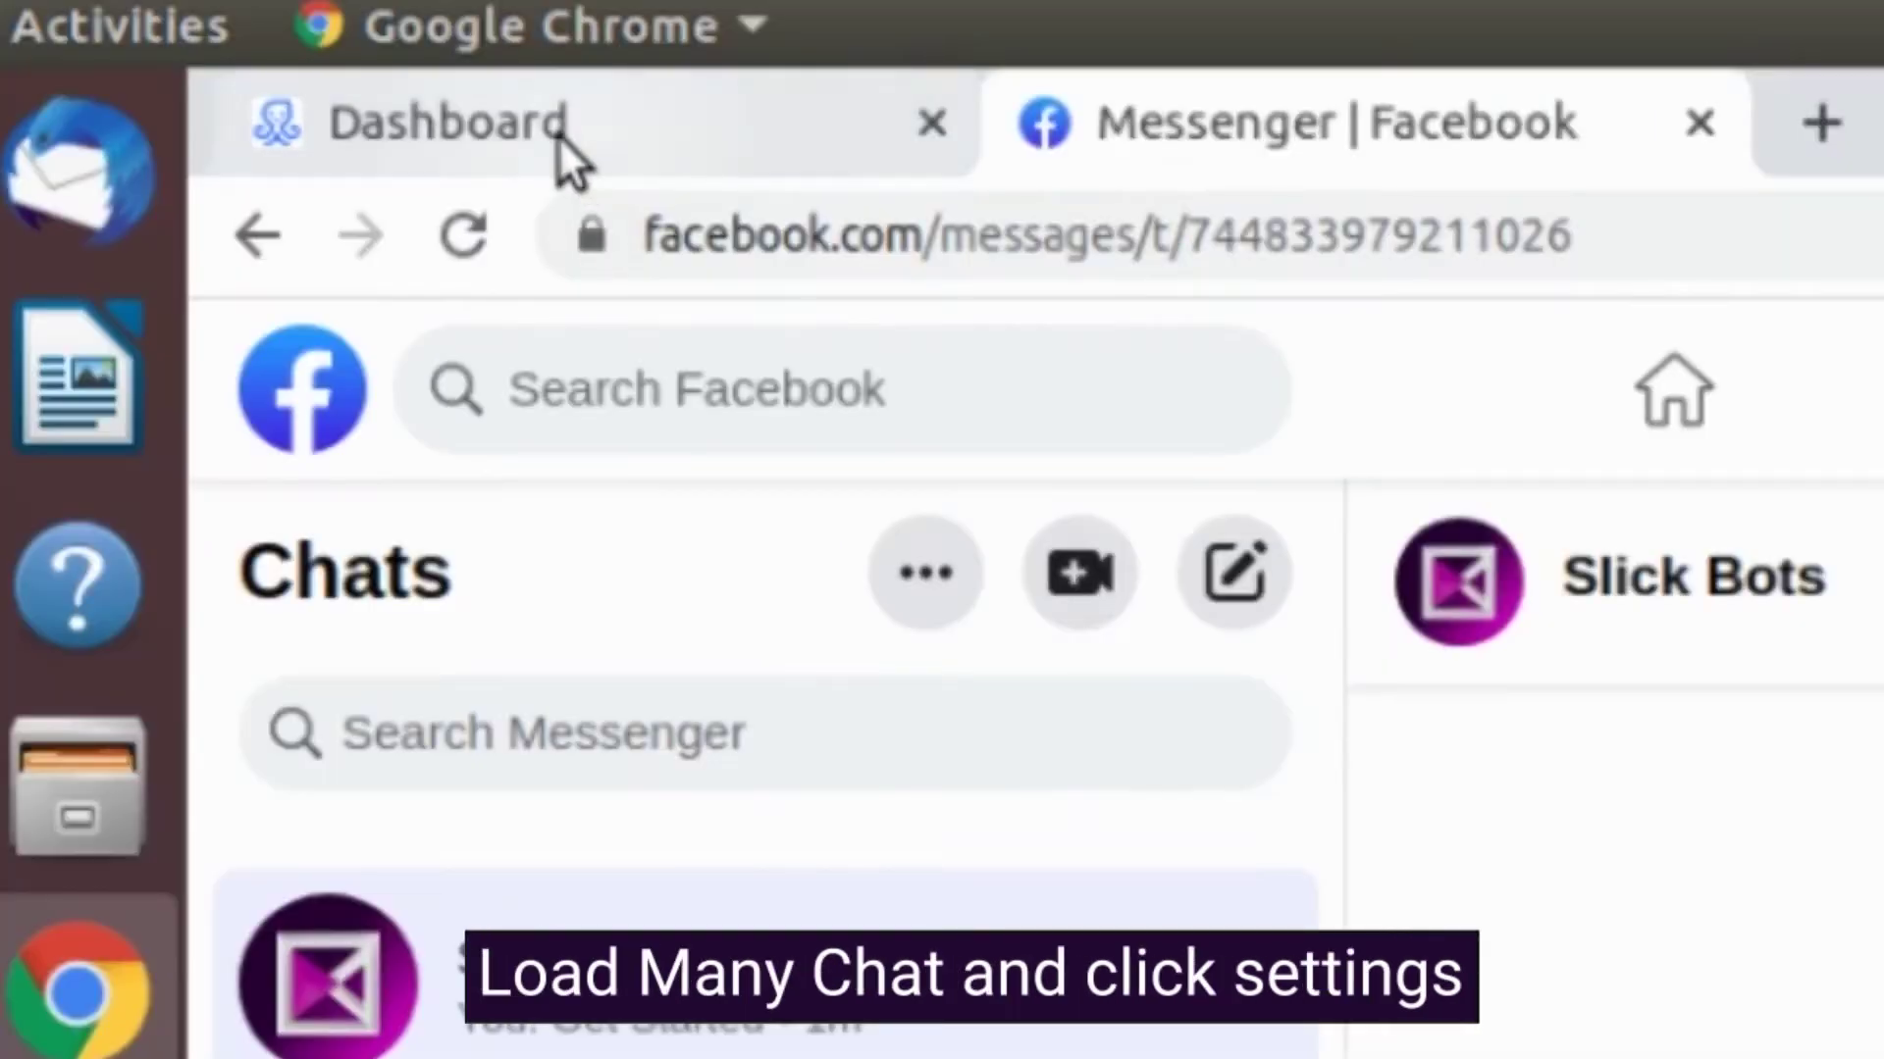
Open ManyChat's Messenger settings to check the Welcome Message's deleted flow.
click(558, 136)
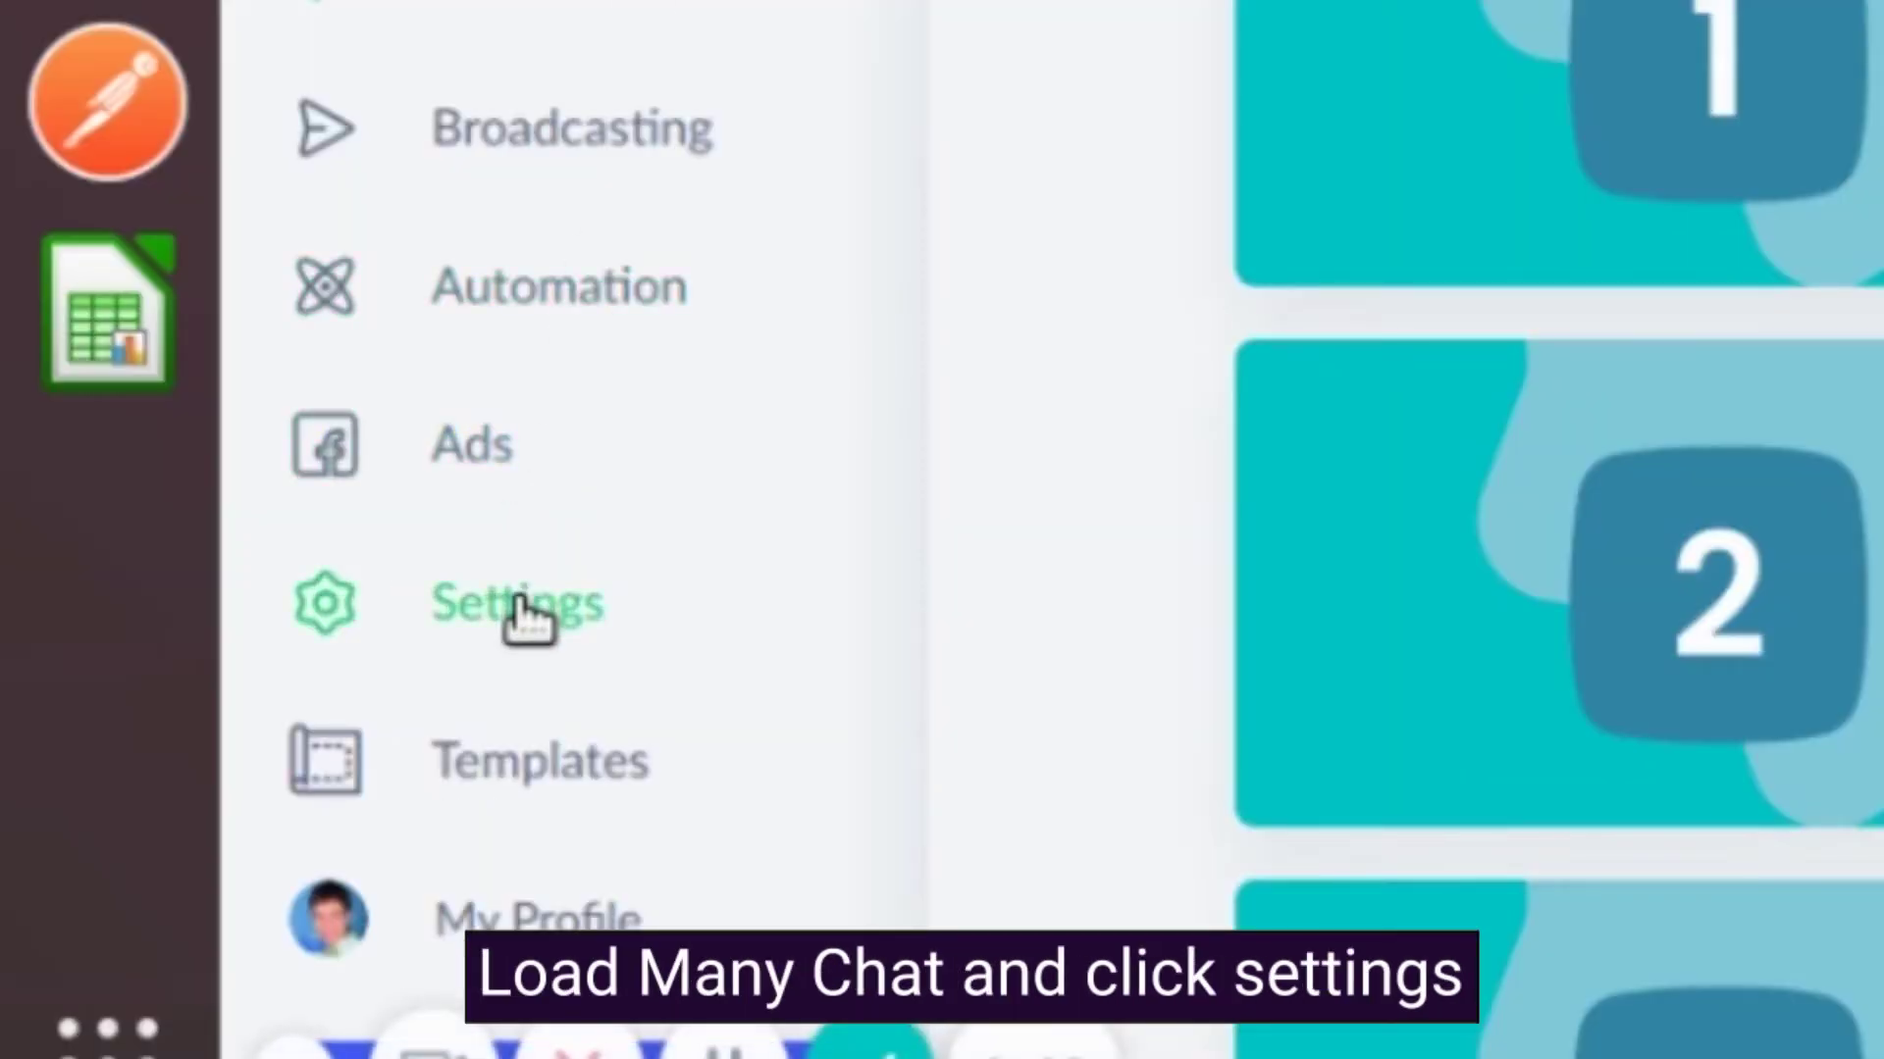
click(526, 616)
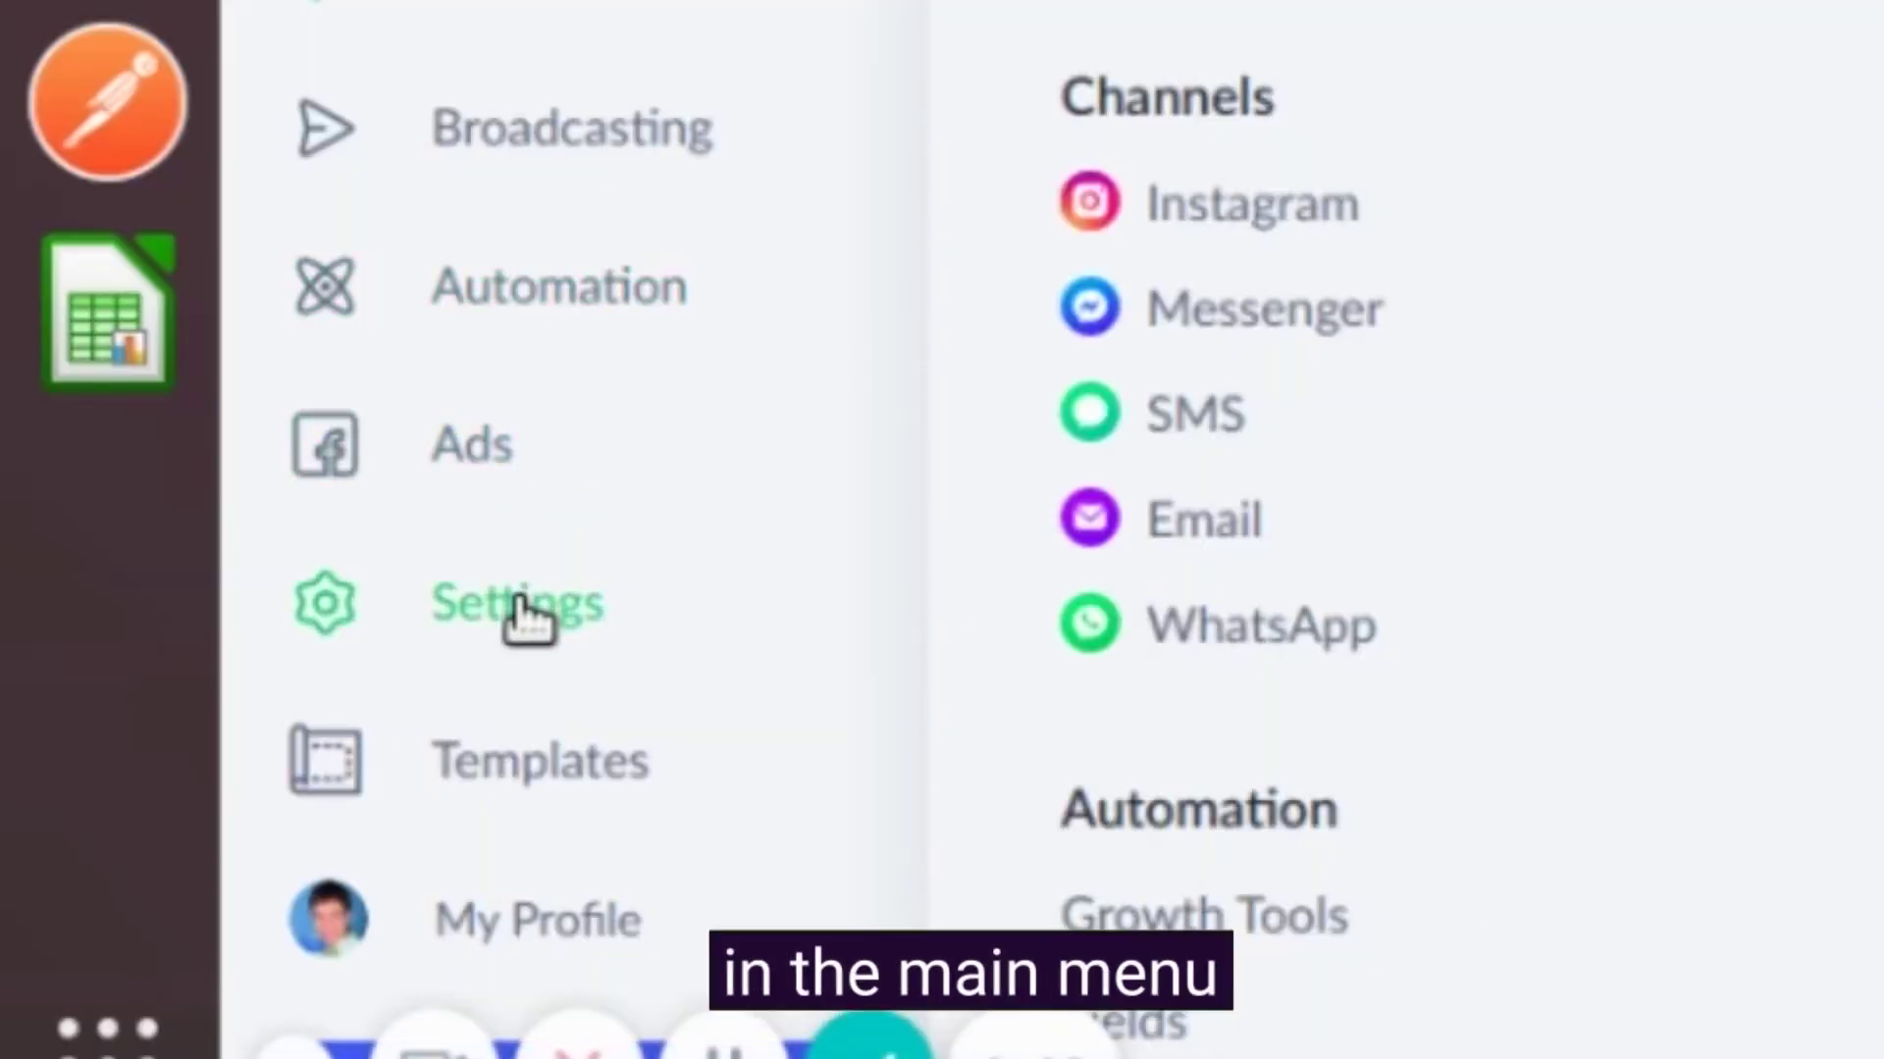
click(724, 317)
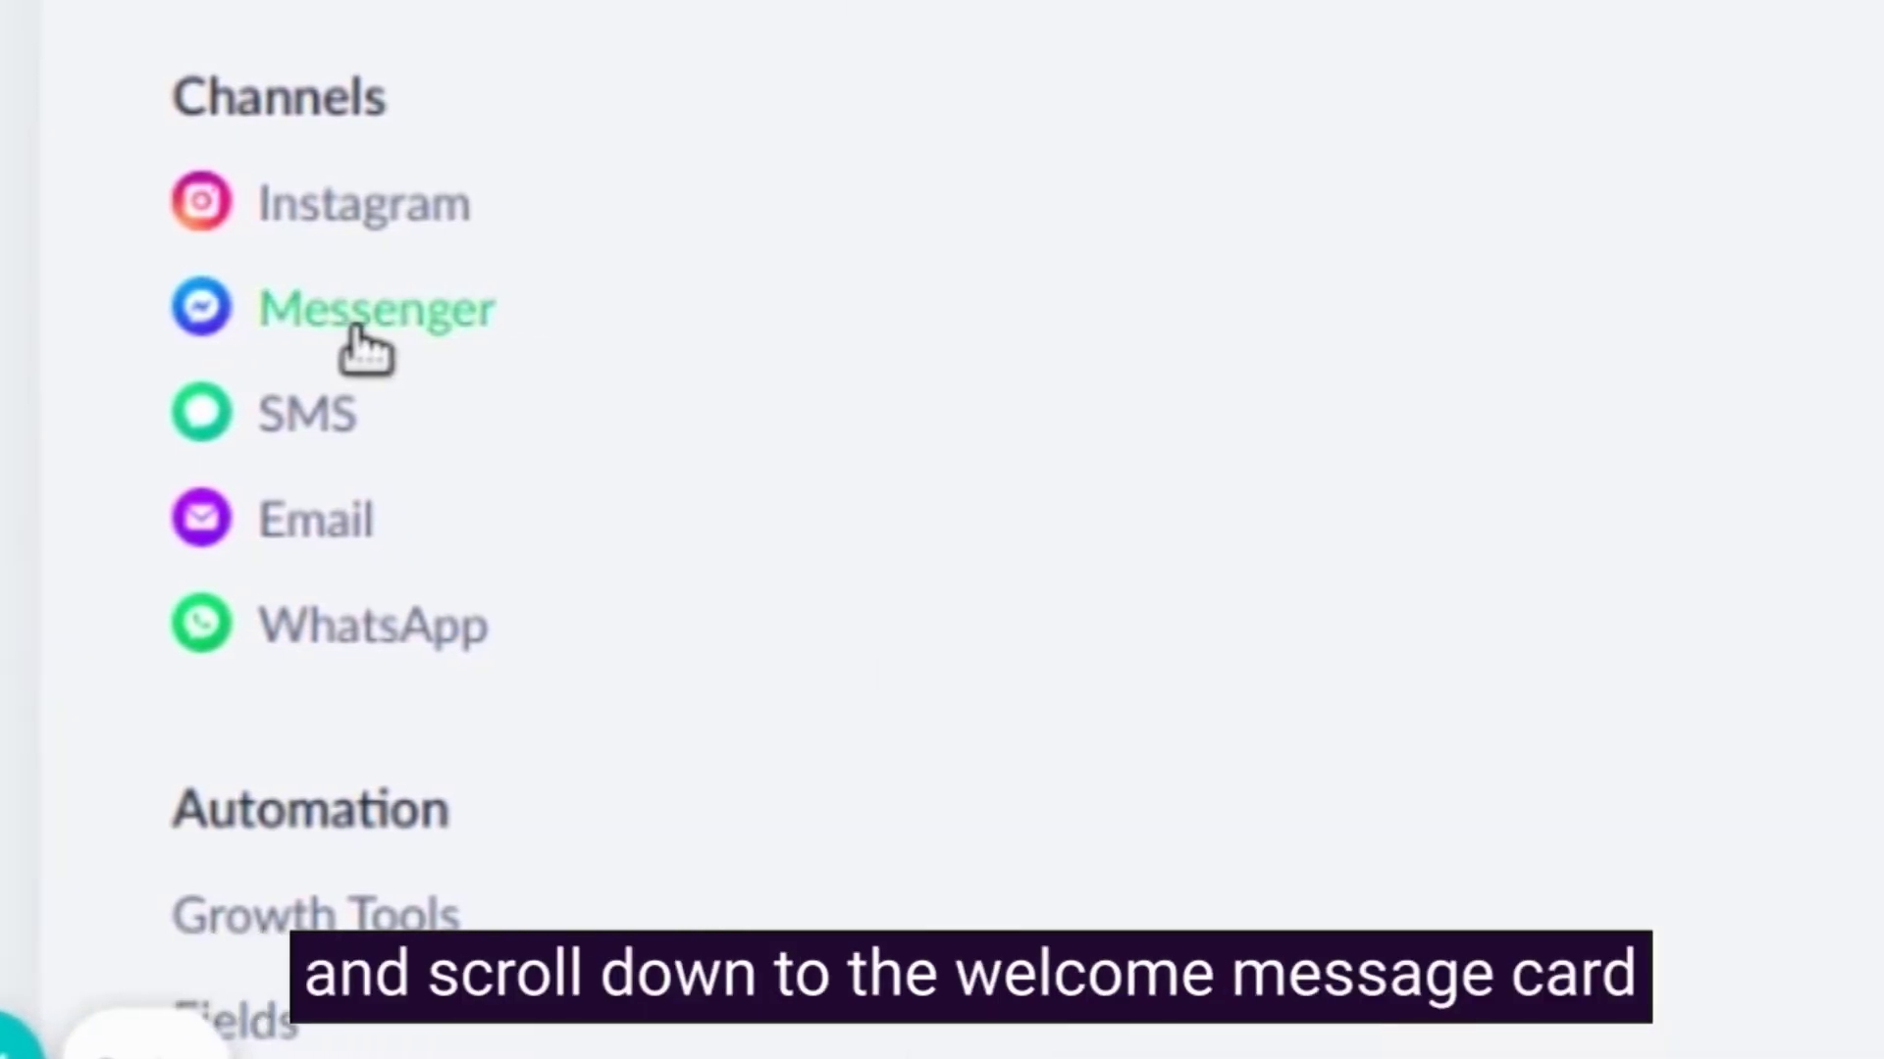
scroll(943, 530, down, 5)
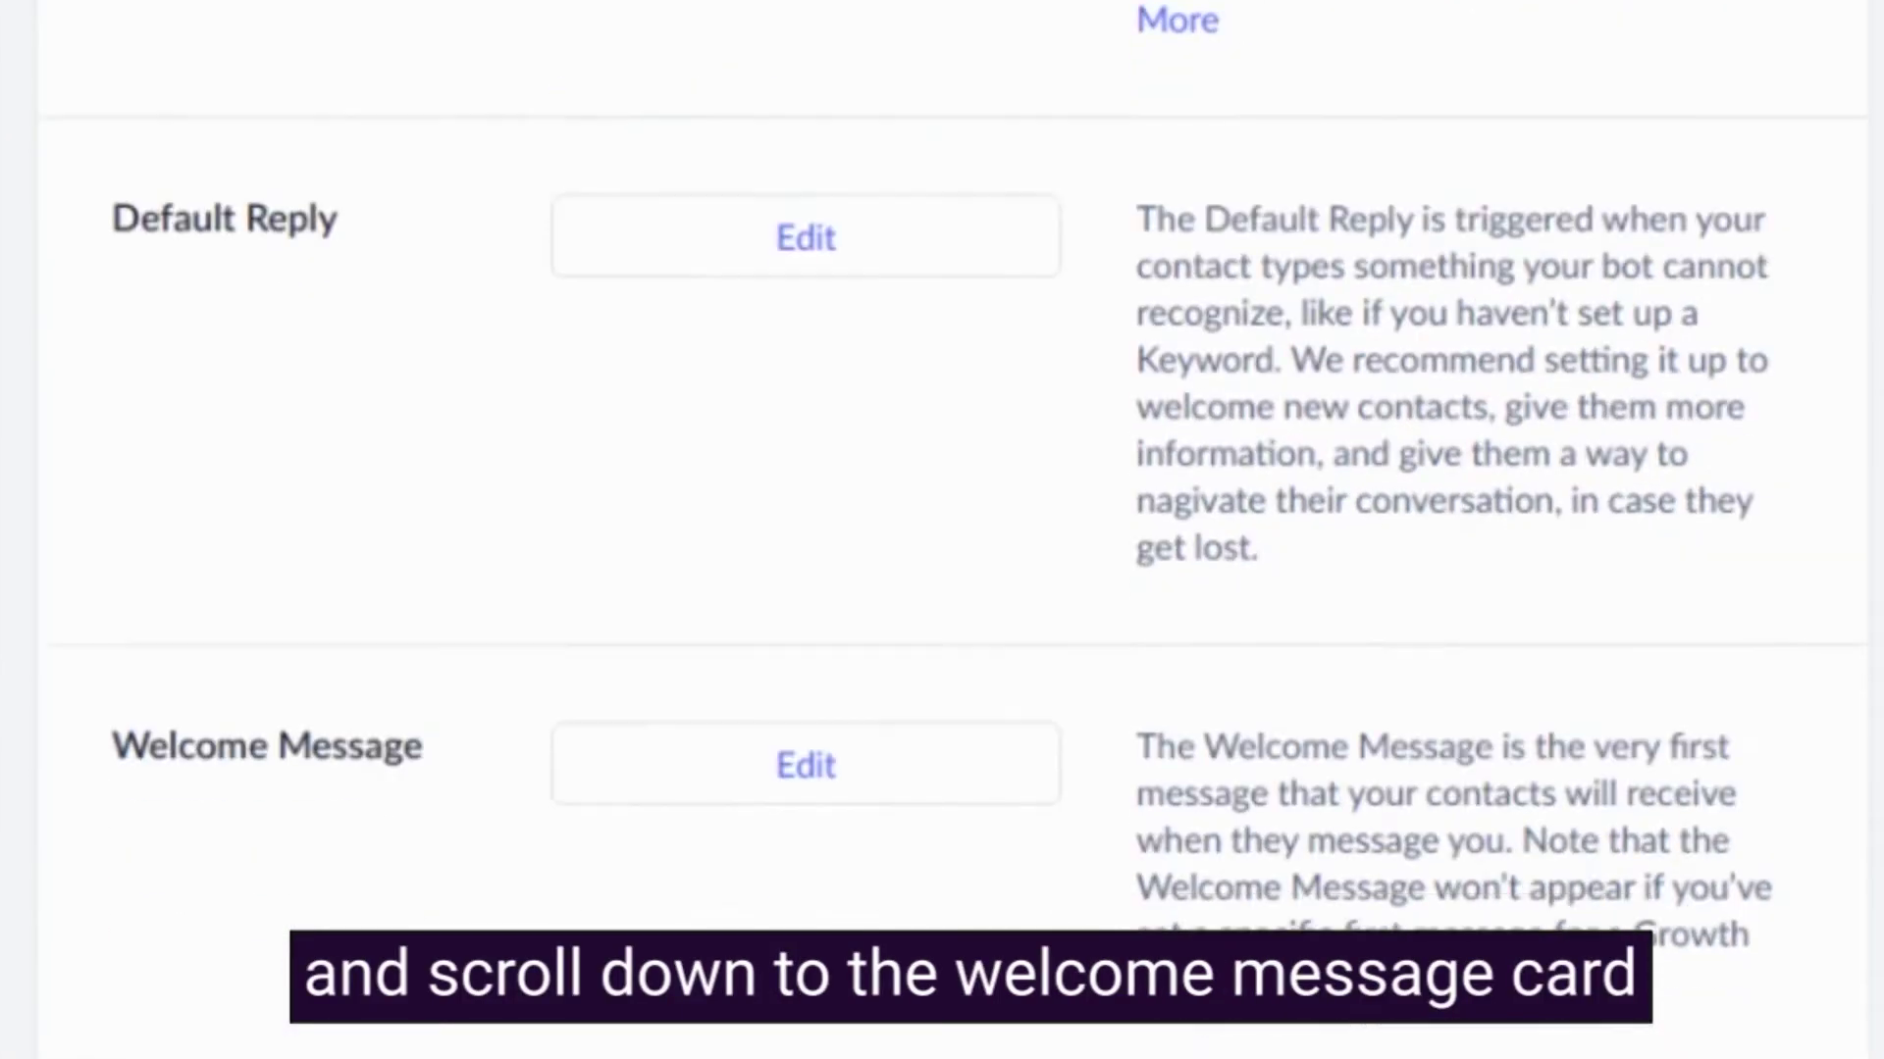
scroll(942, 530, down, 3)
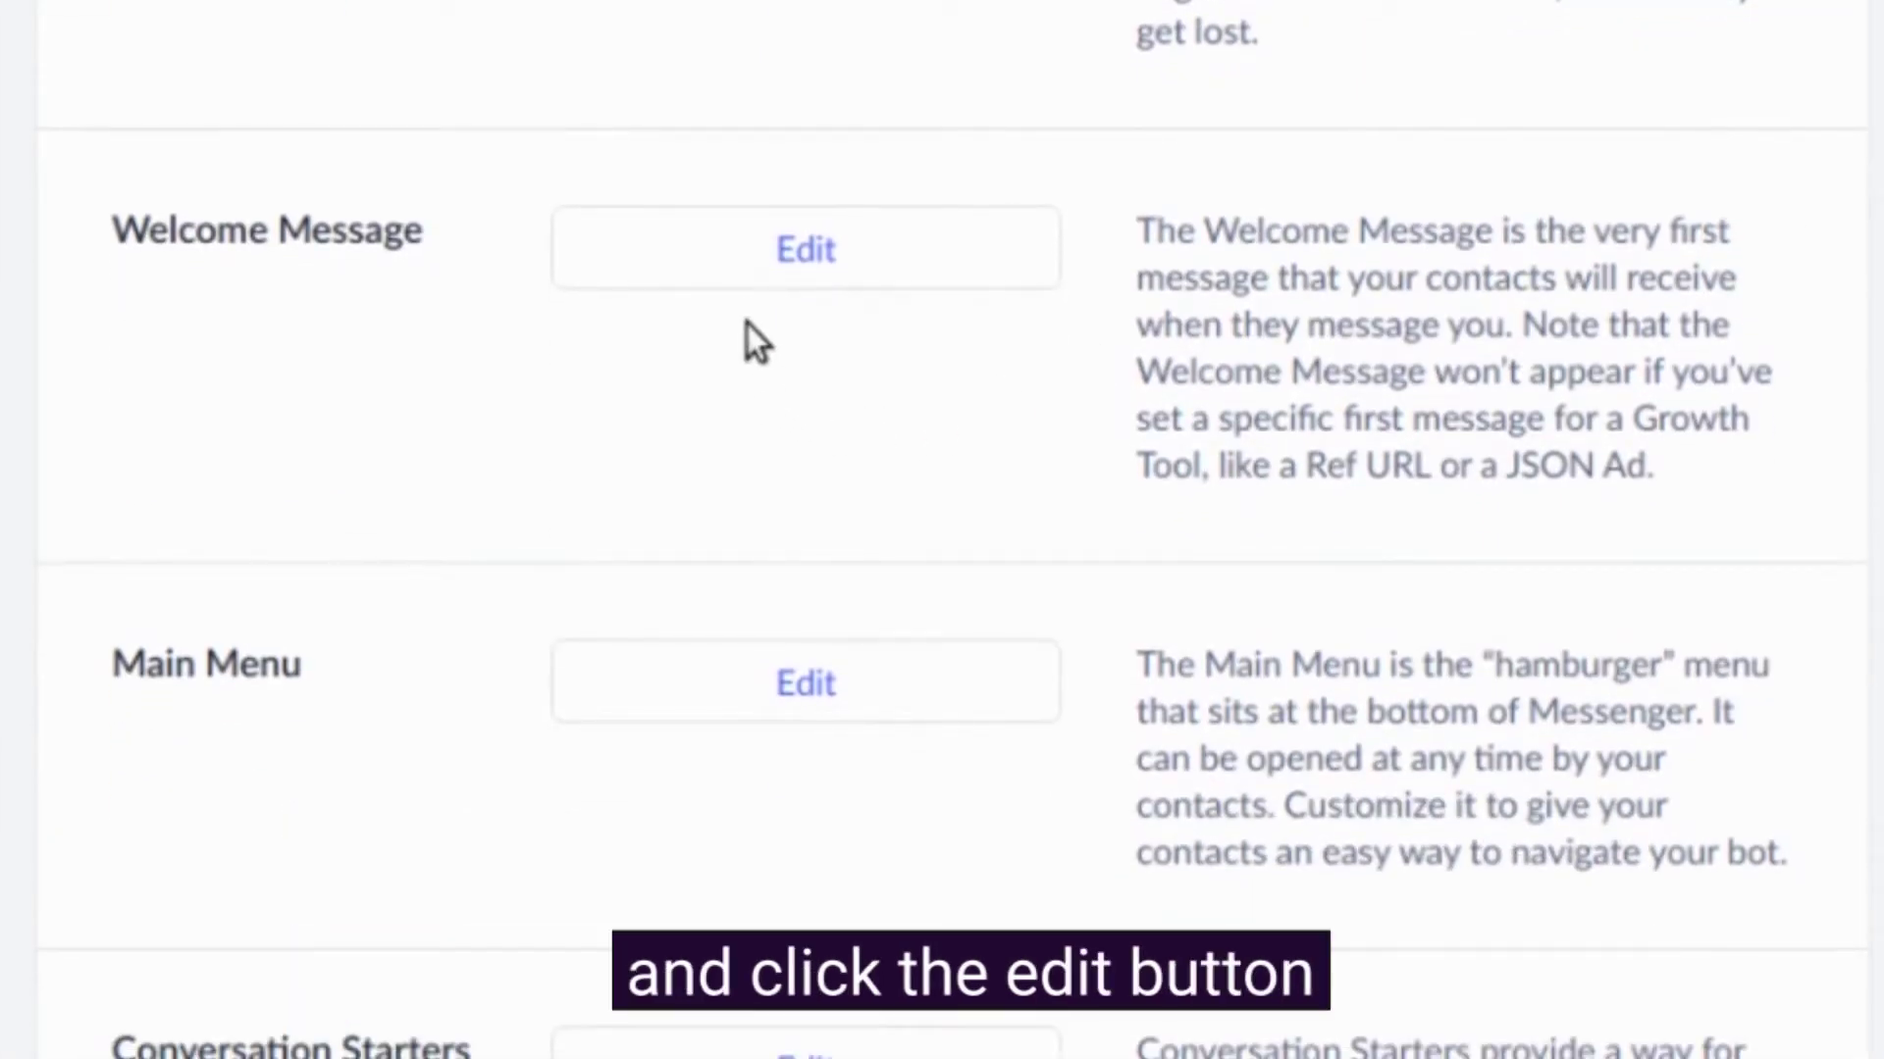
Set the Welcome Message to flow '1.1 Welcome Message' from 123 Brand New Bot > 1. Welcome.
click(805, 248)
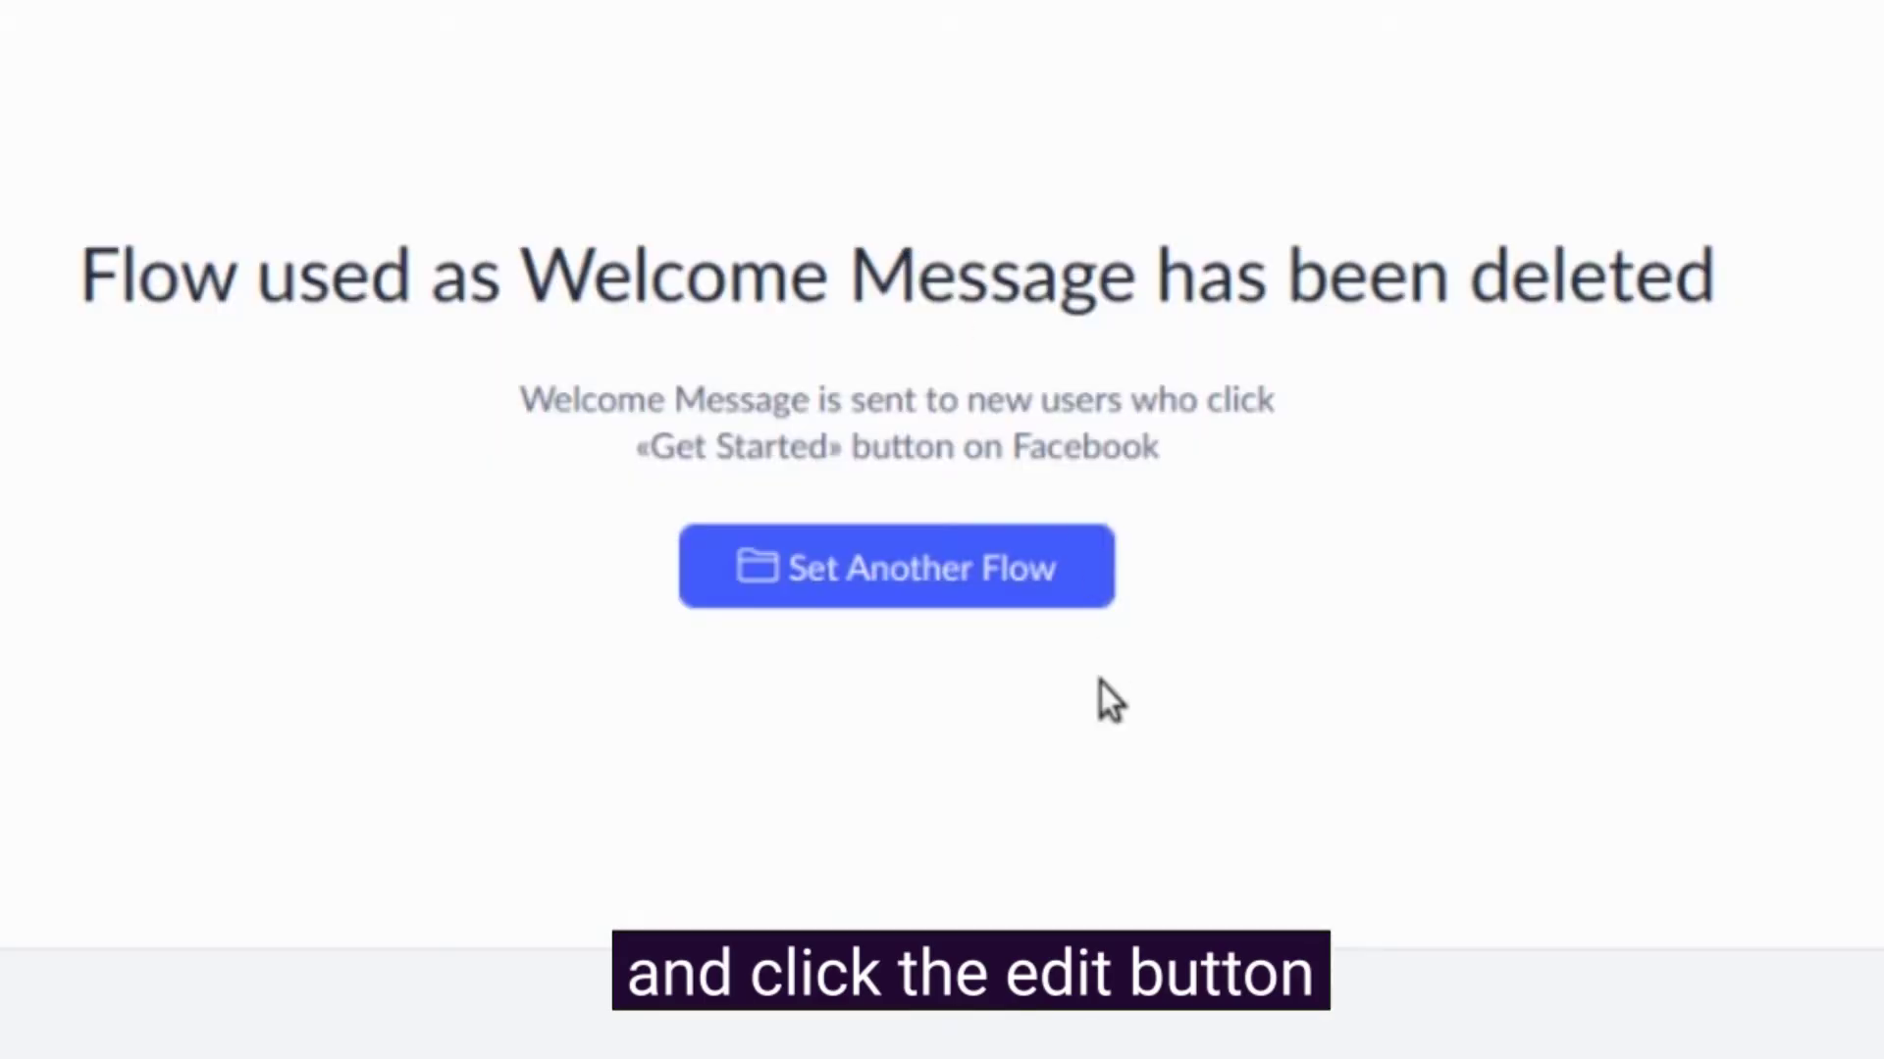
click(851, 581)
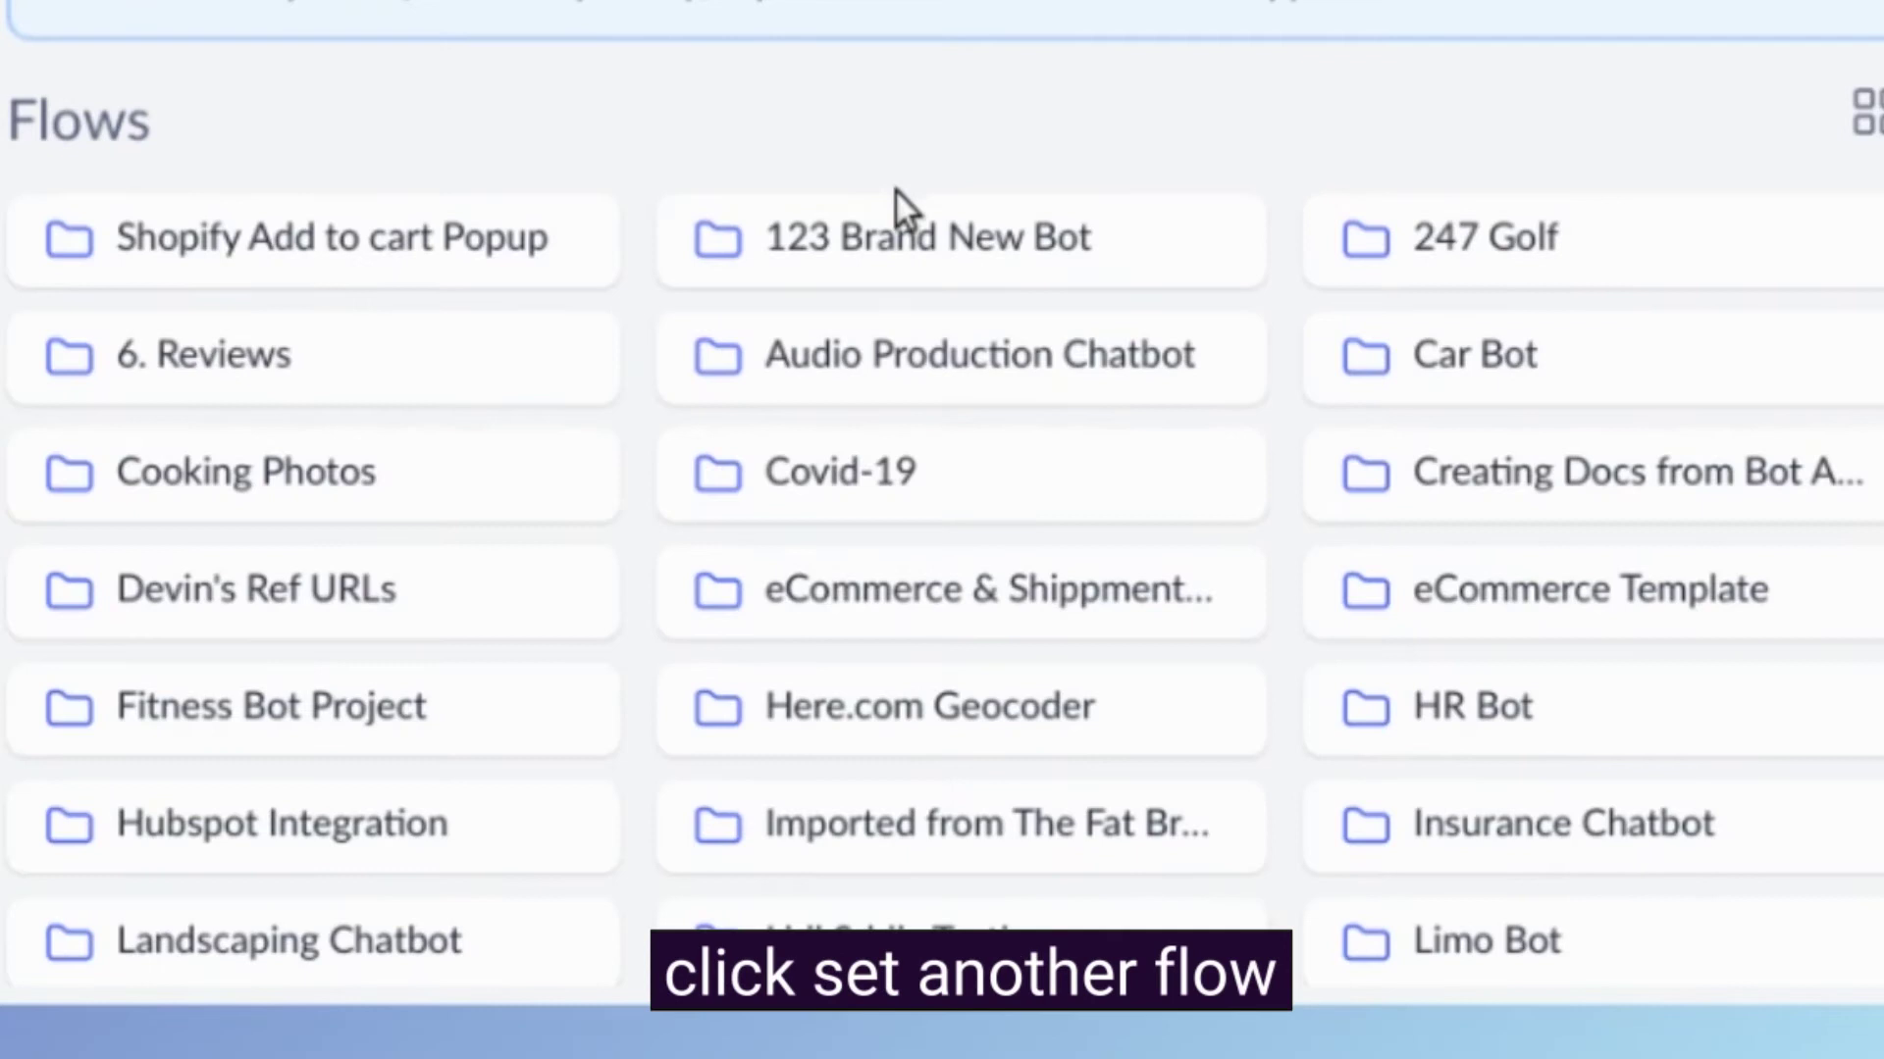
click(905, 236)
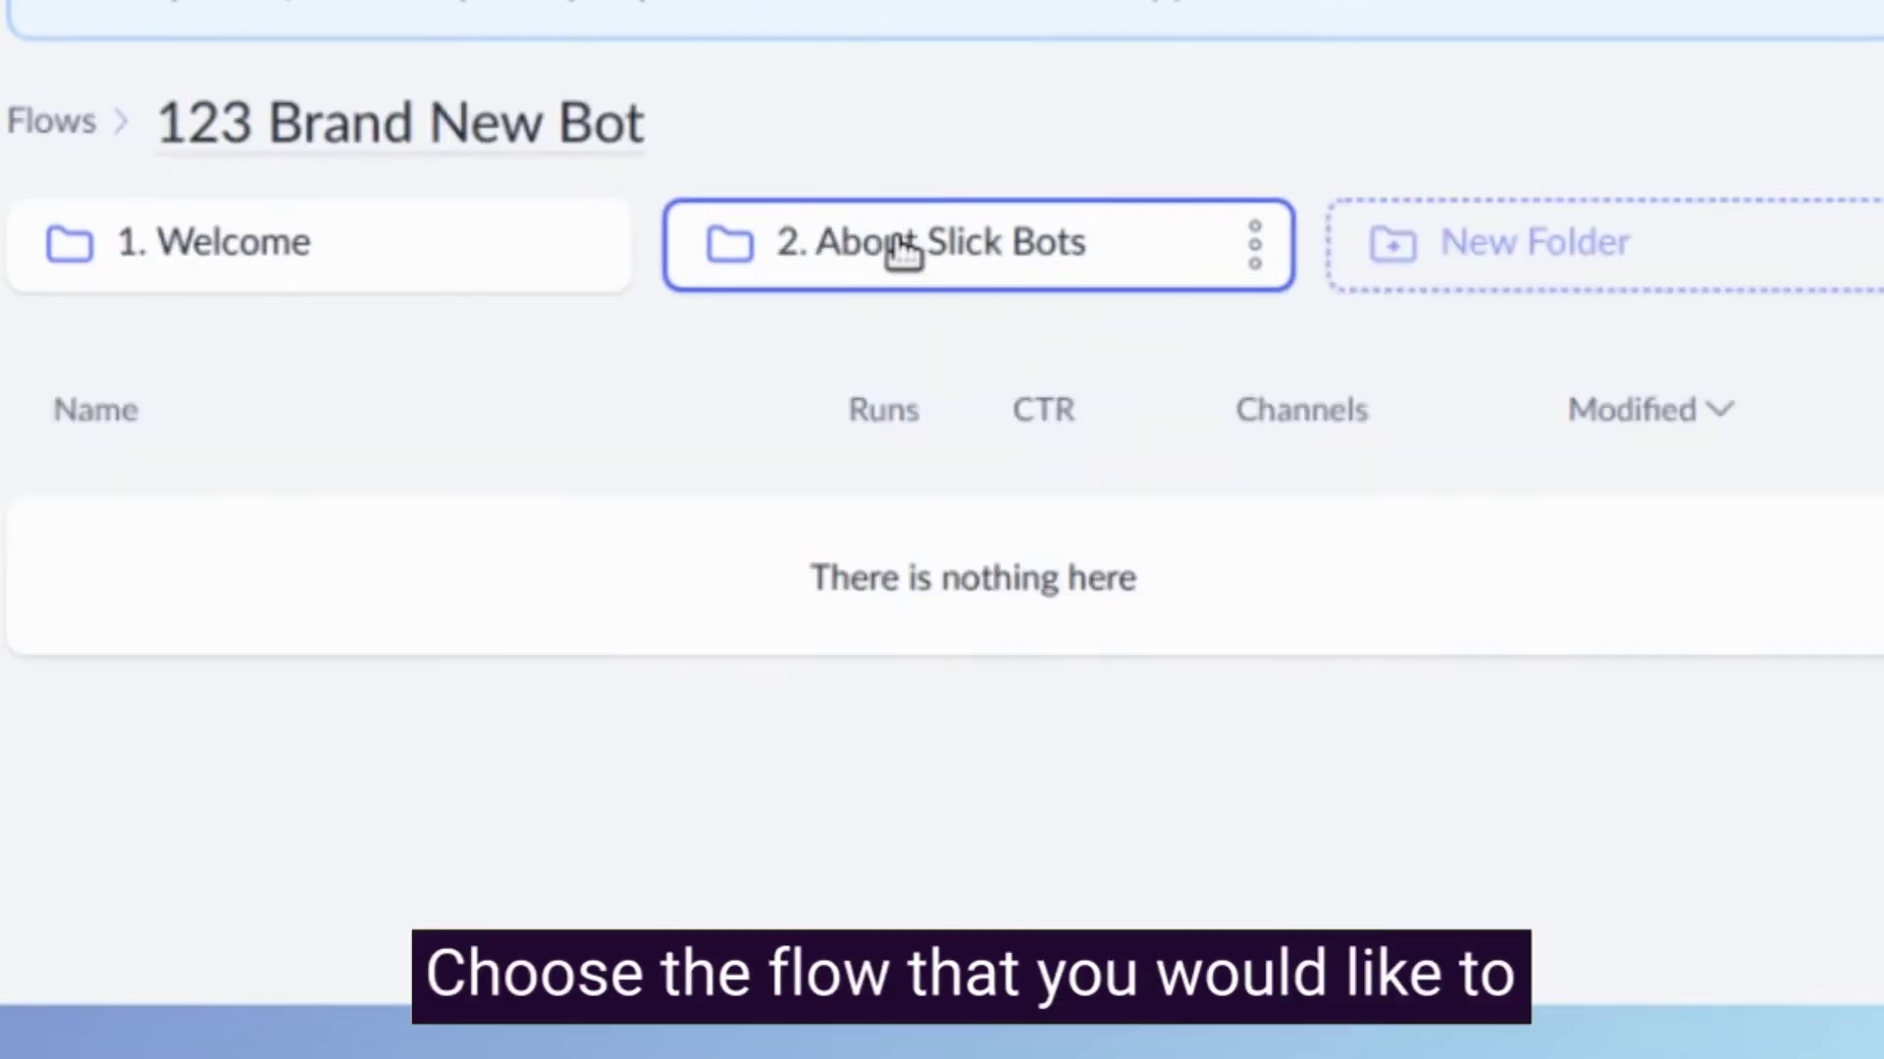
click(351, 280)
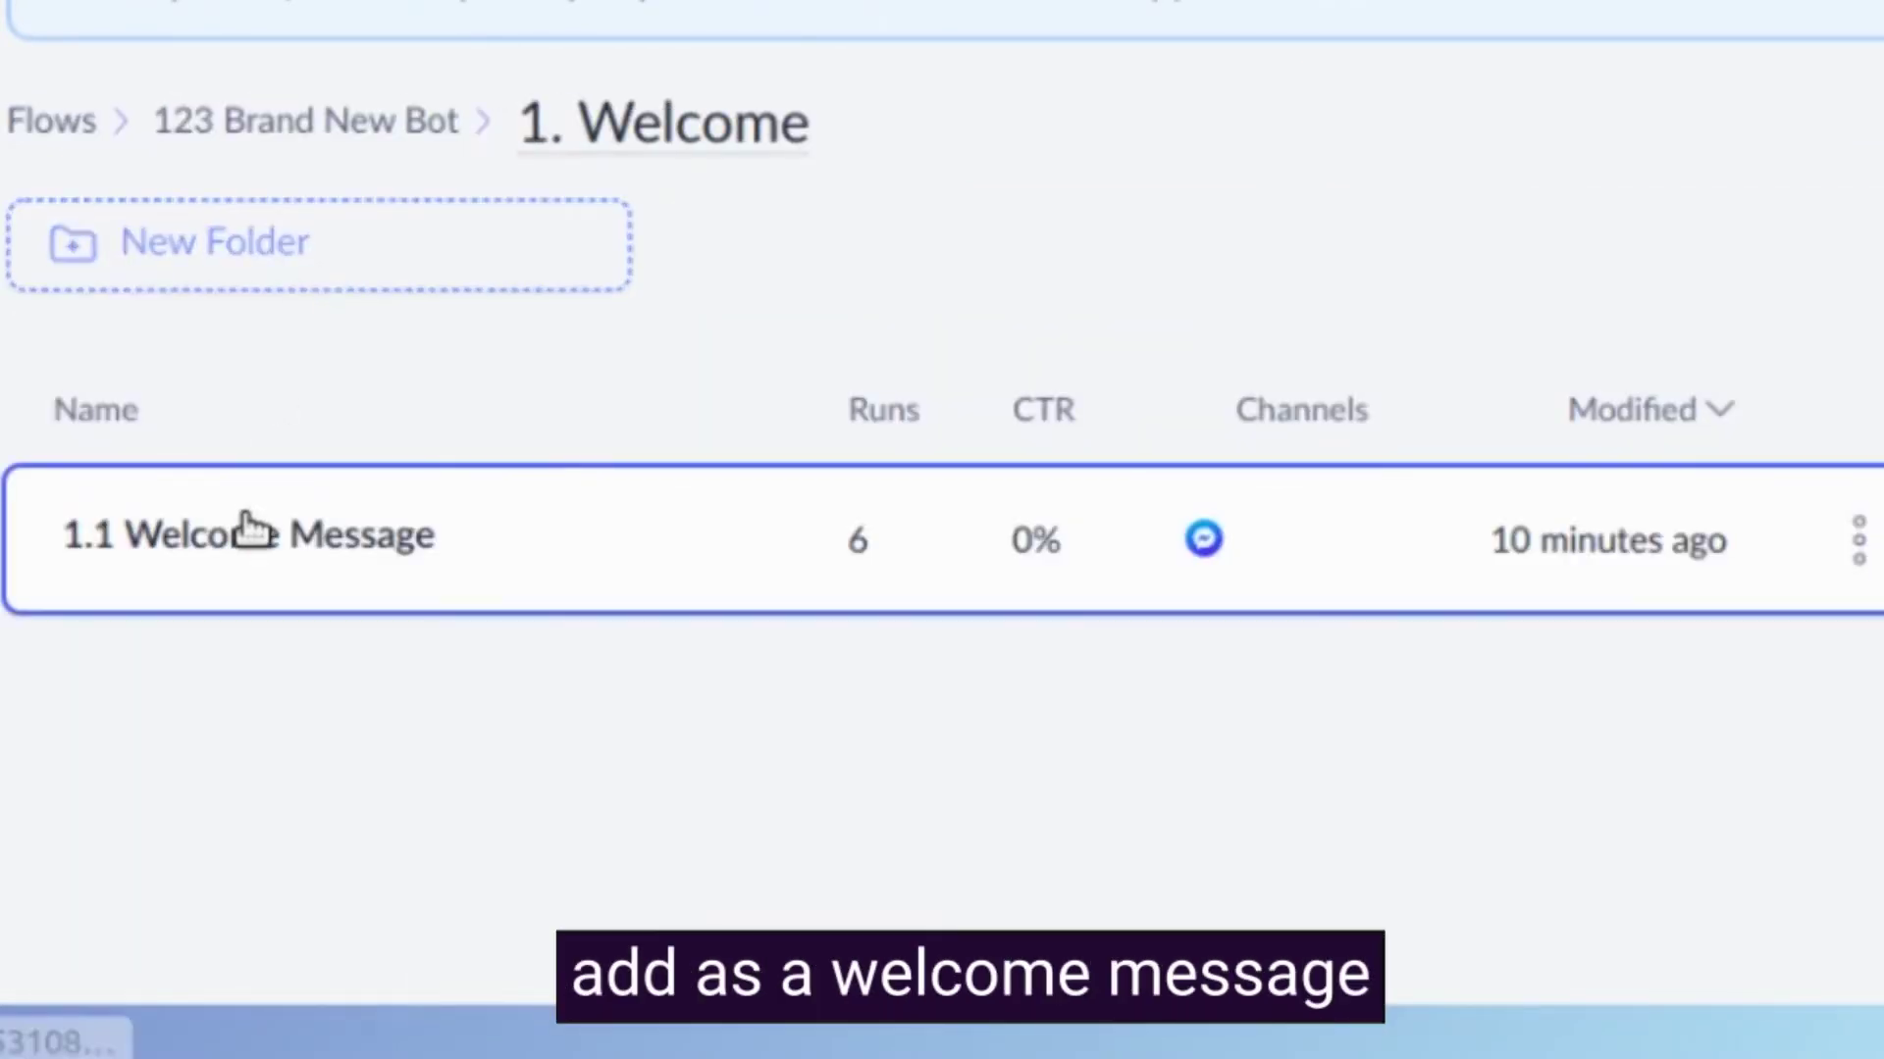
click(250, 537)
click(1595, 899)
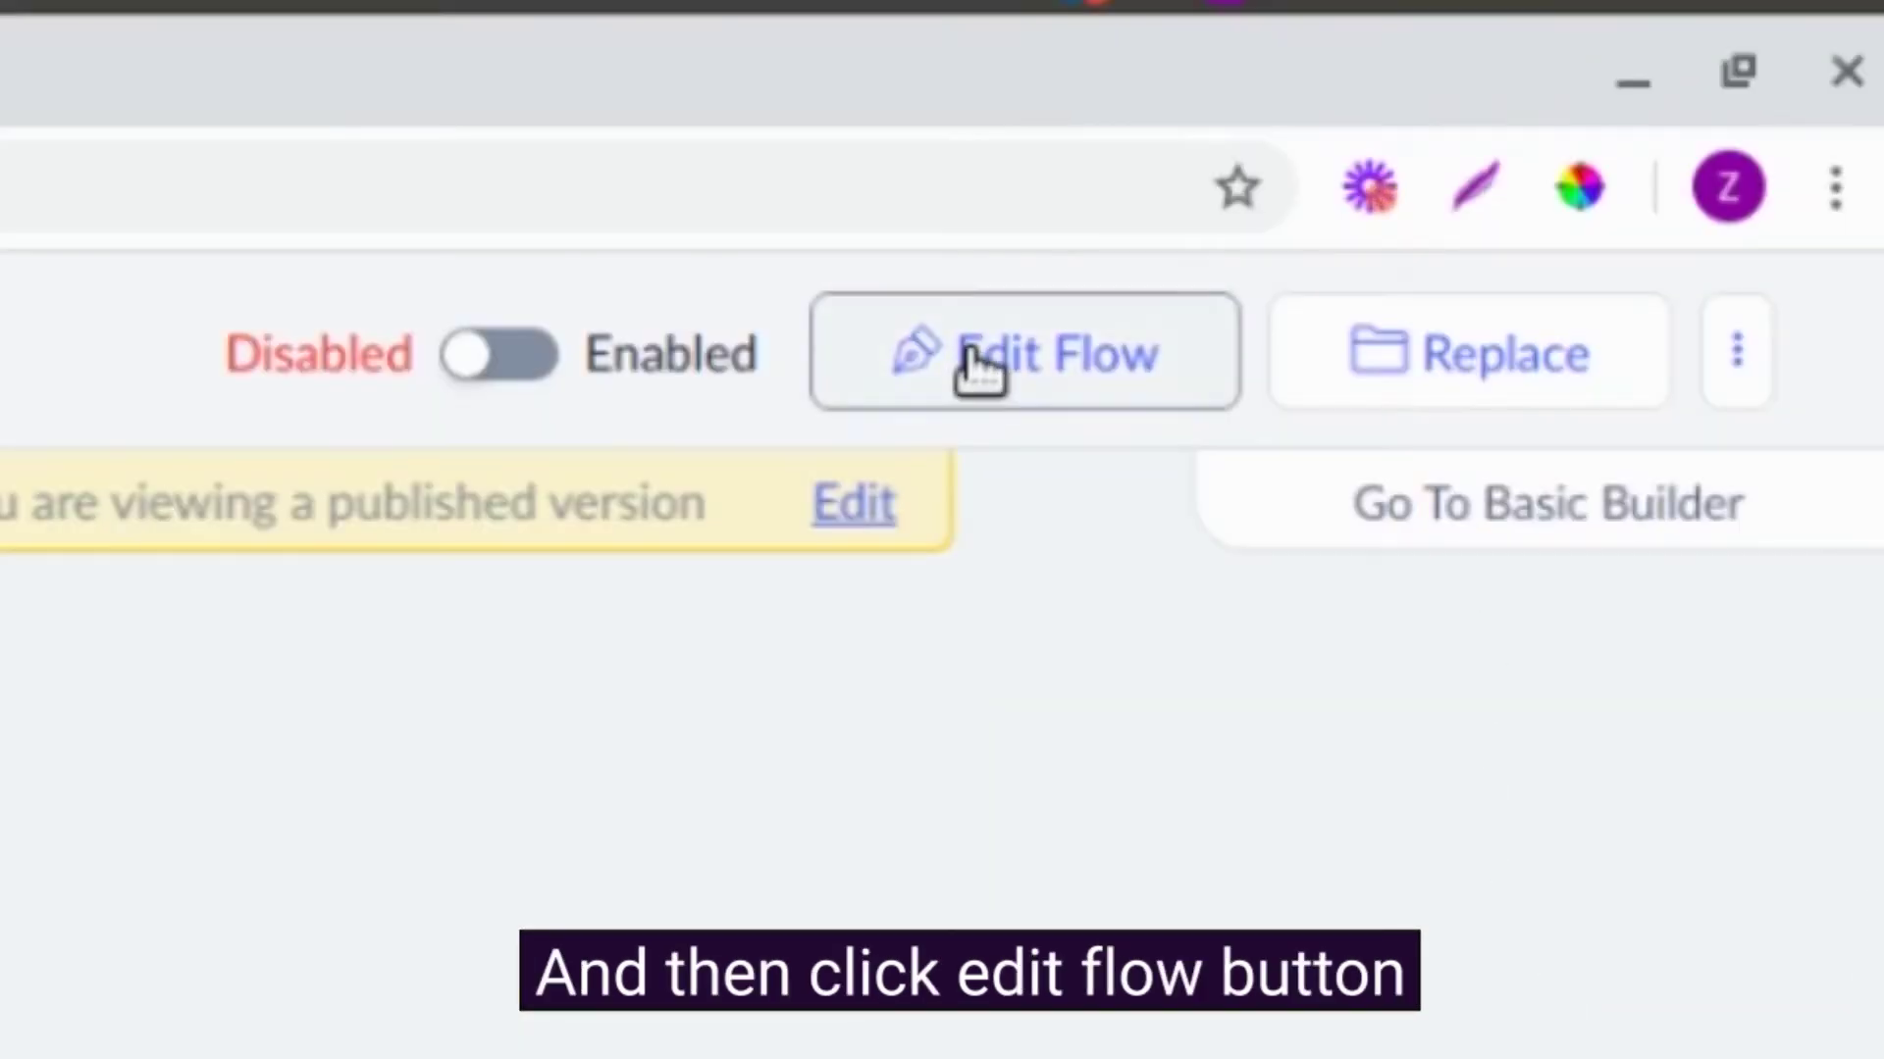
Publish the 1.1 Welcome Message flow and switch the Welcome Message to Enabled.
click(1539, 179)
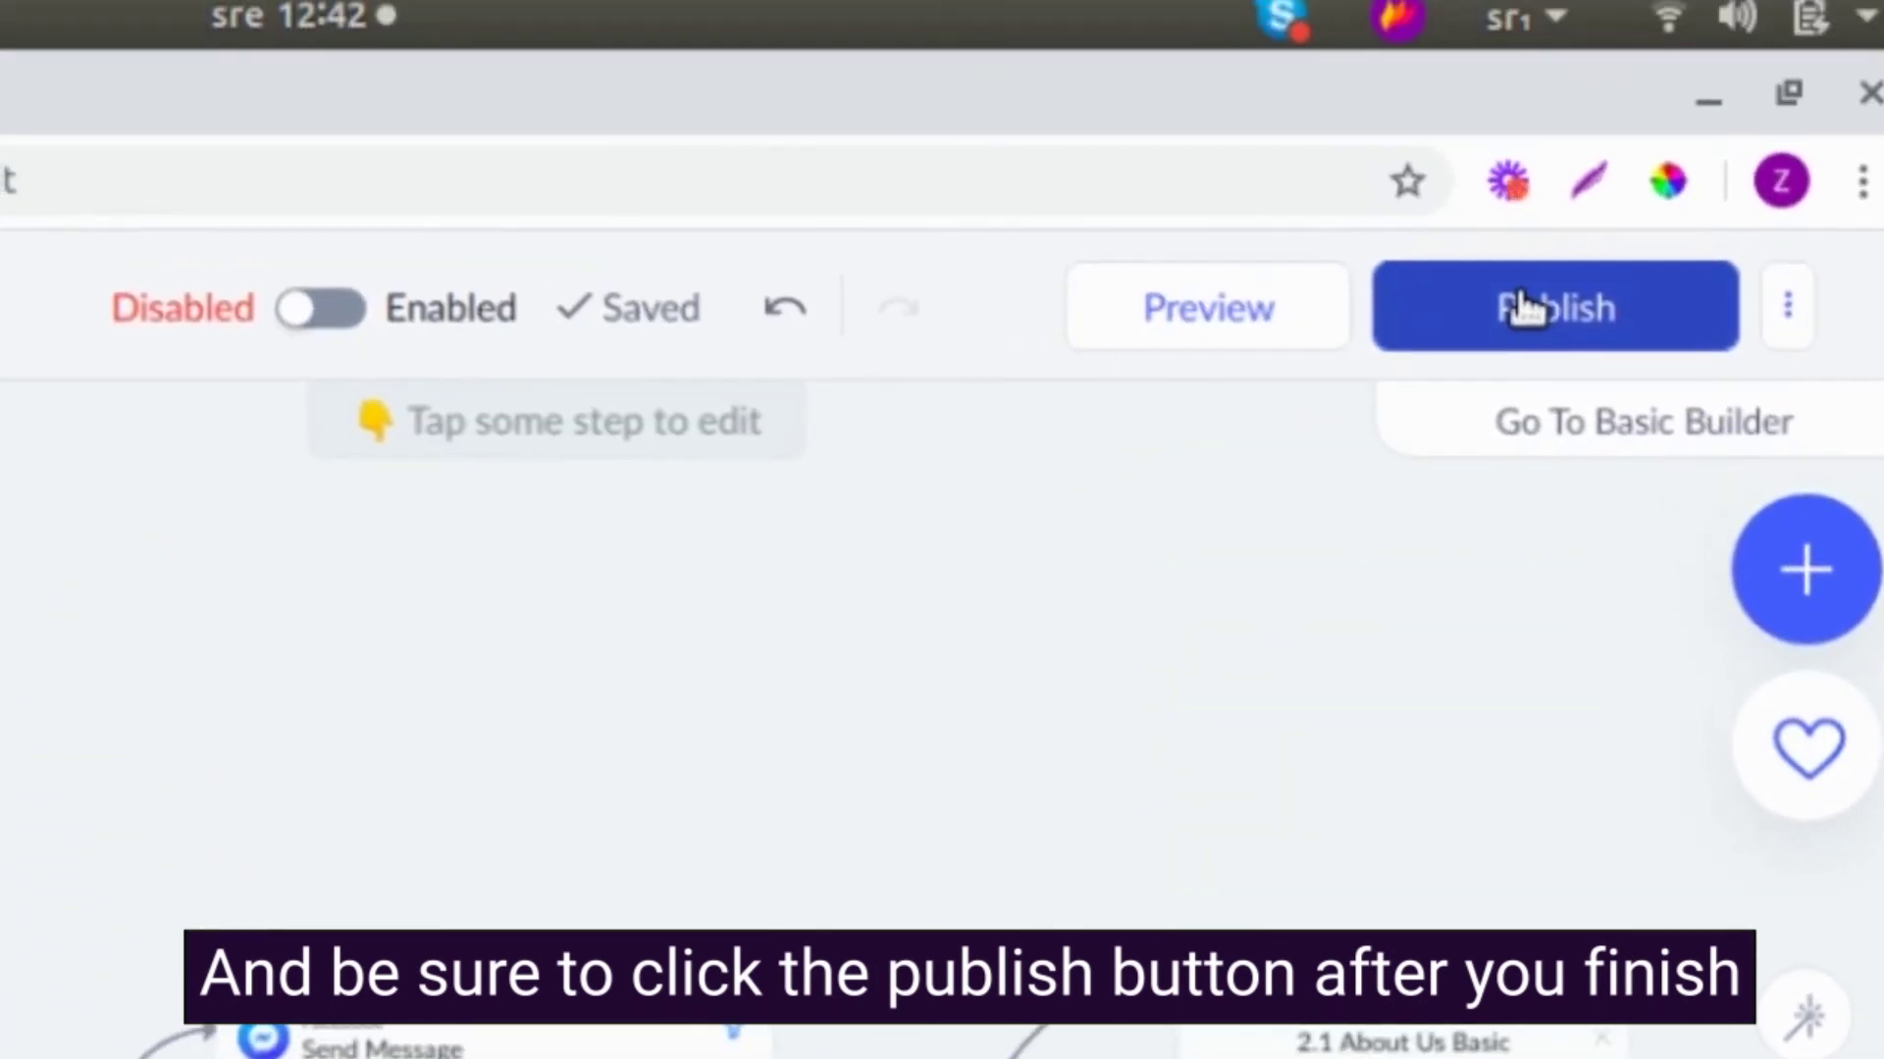
click(1527, 307)
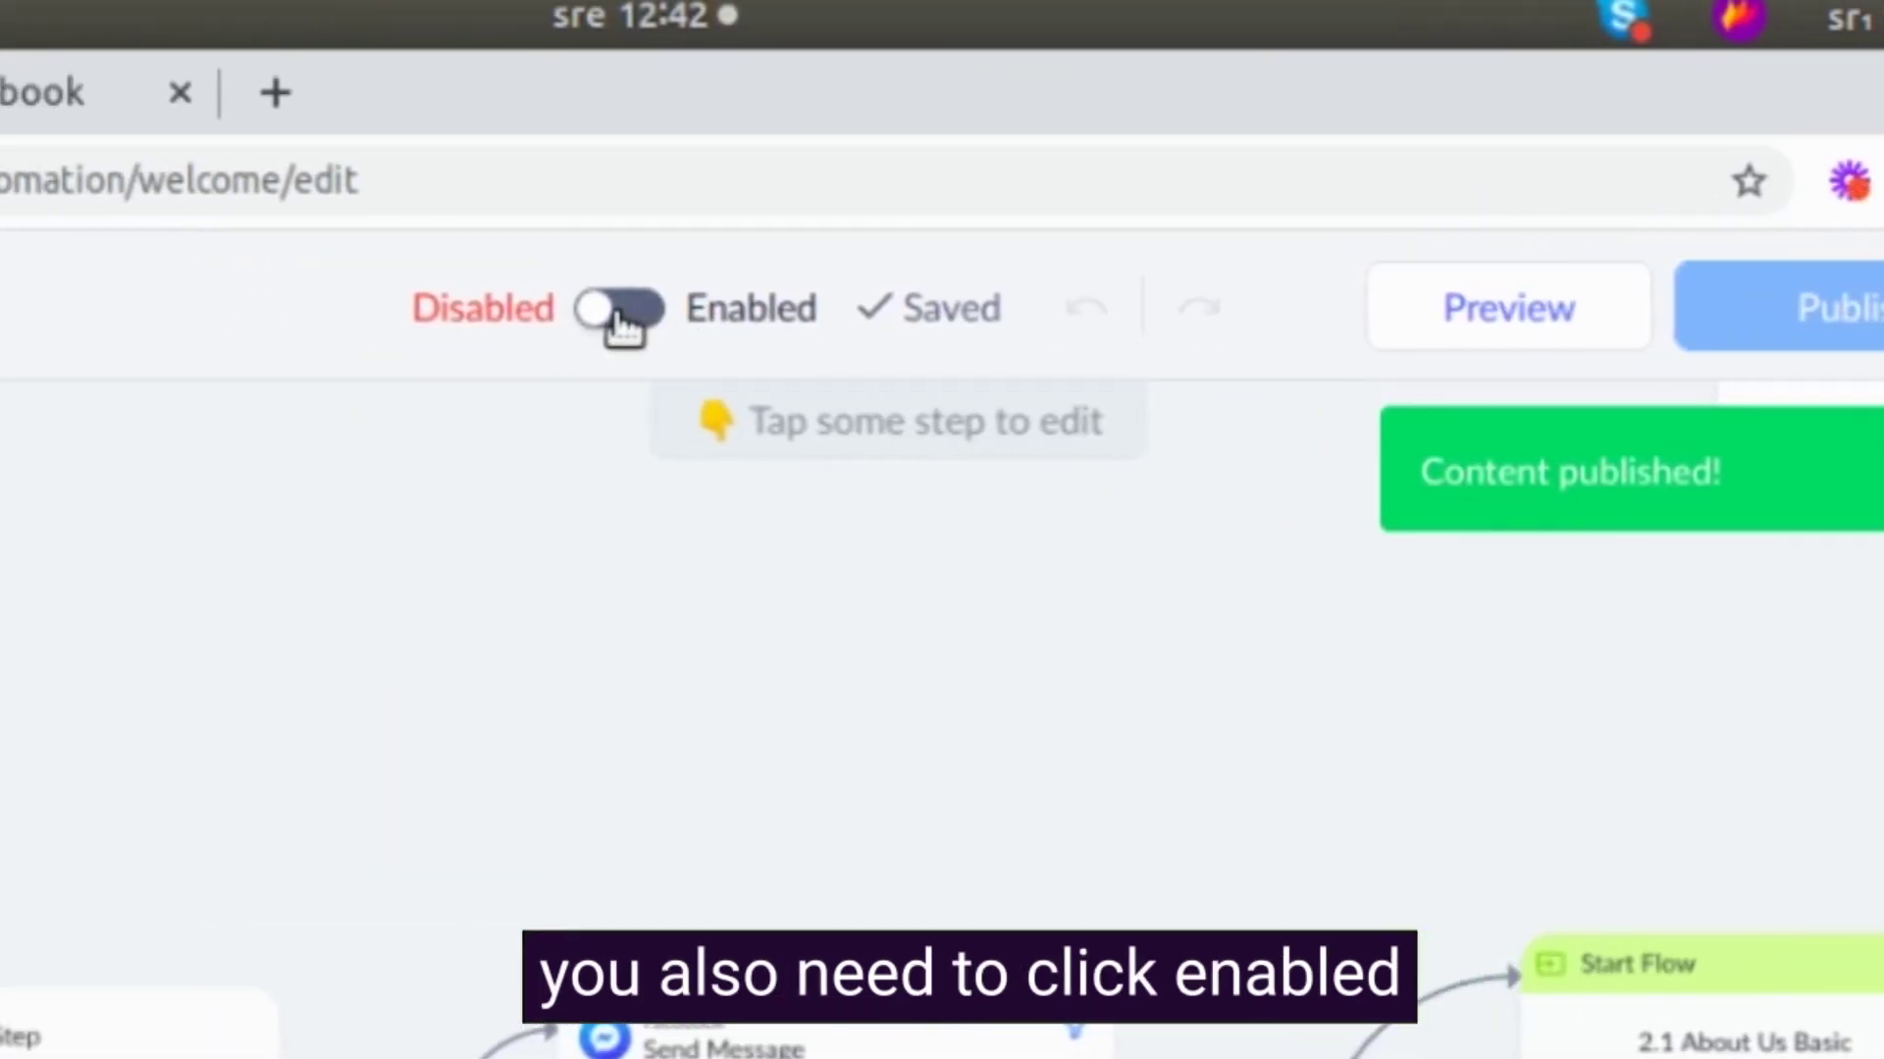
click(619, 308)
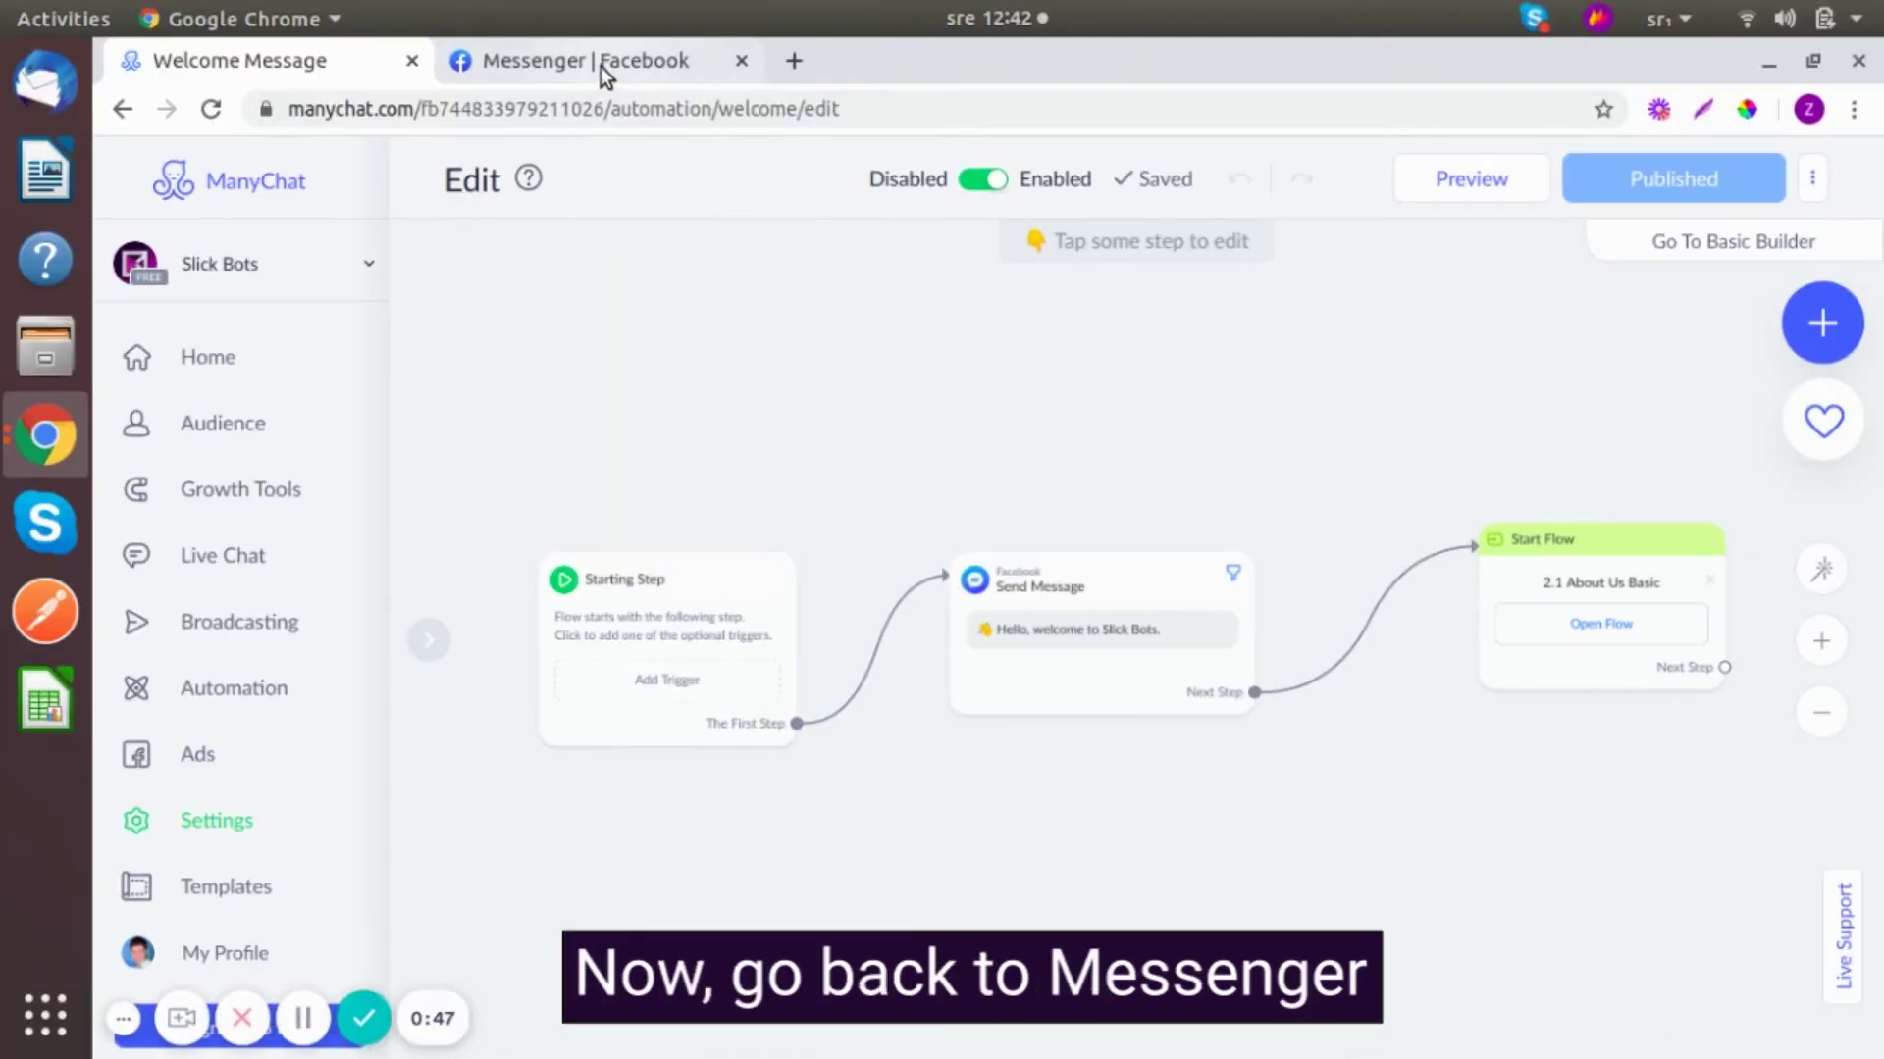
Delete the old Slick Bots conversation in Messenger and start a Messenger search.
click(601, 66)
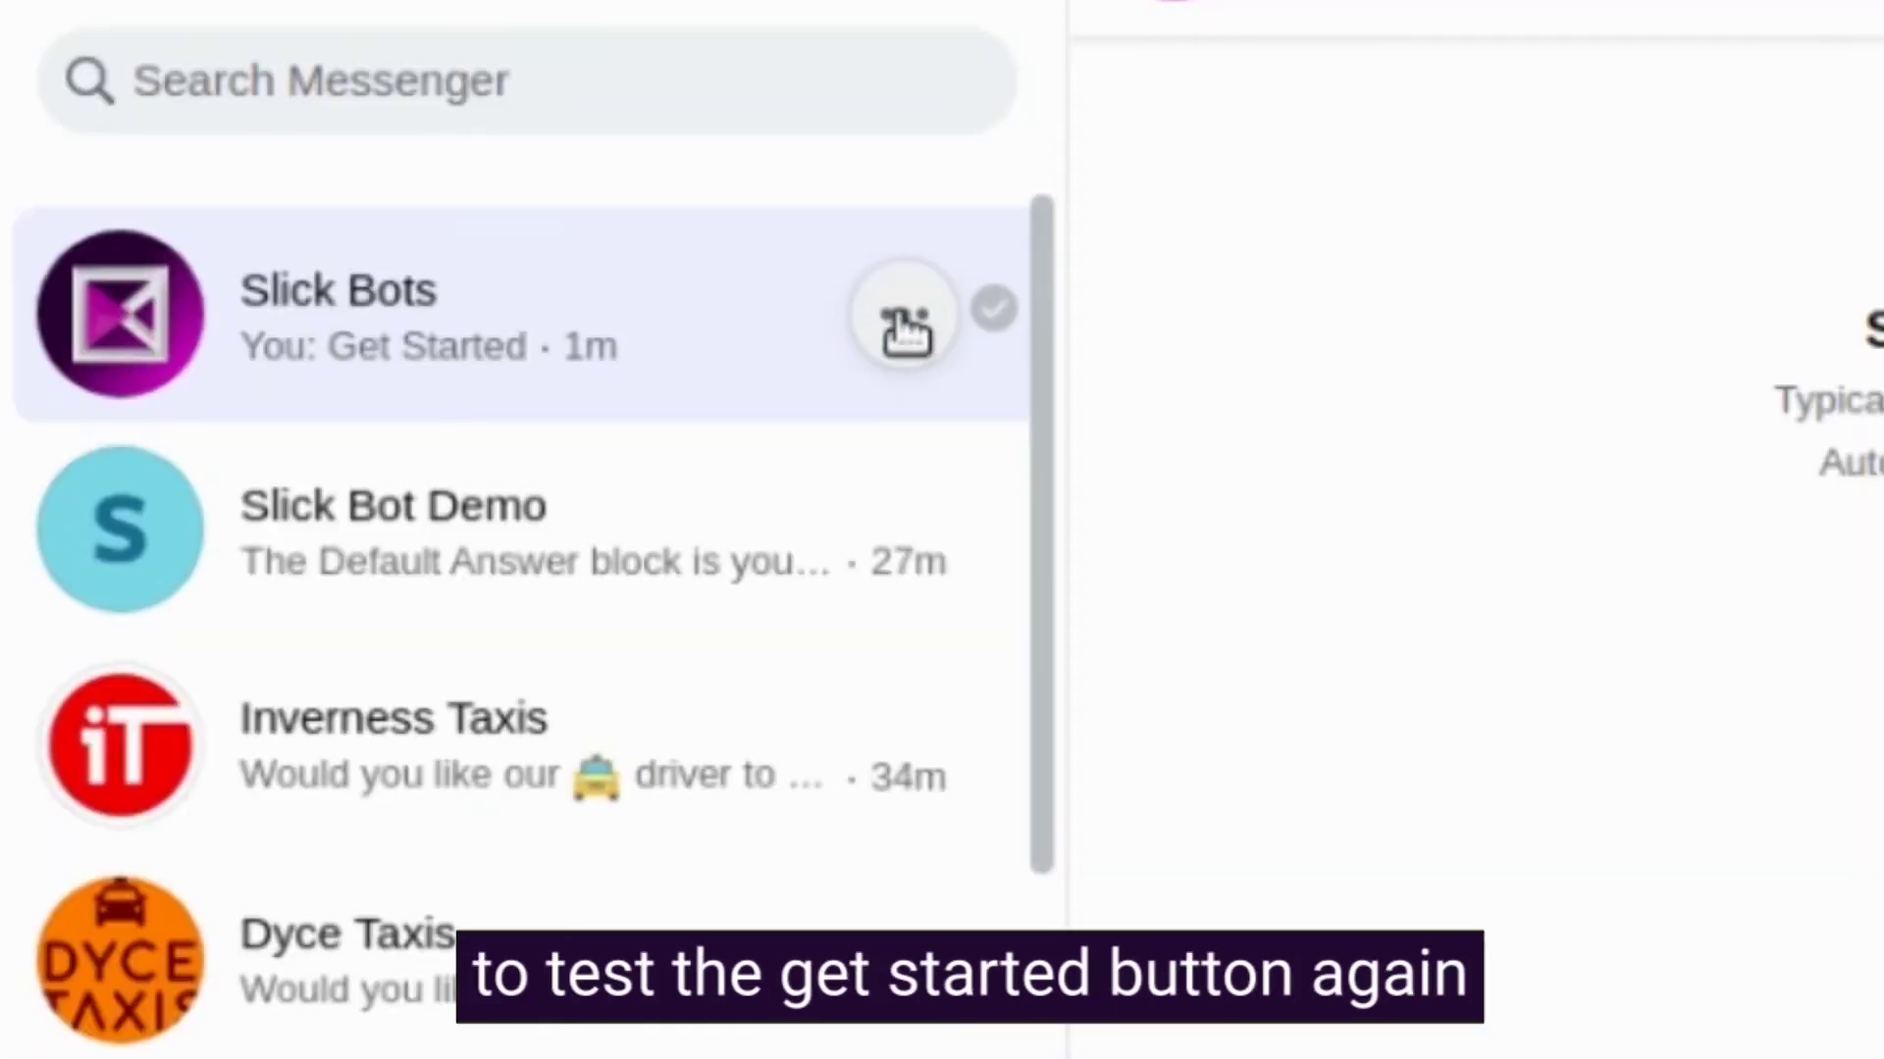
click(906, 317)
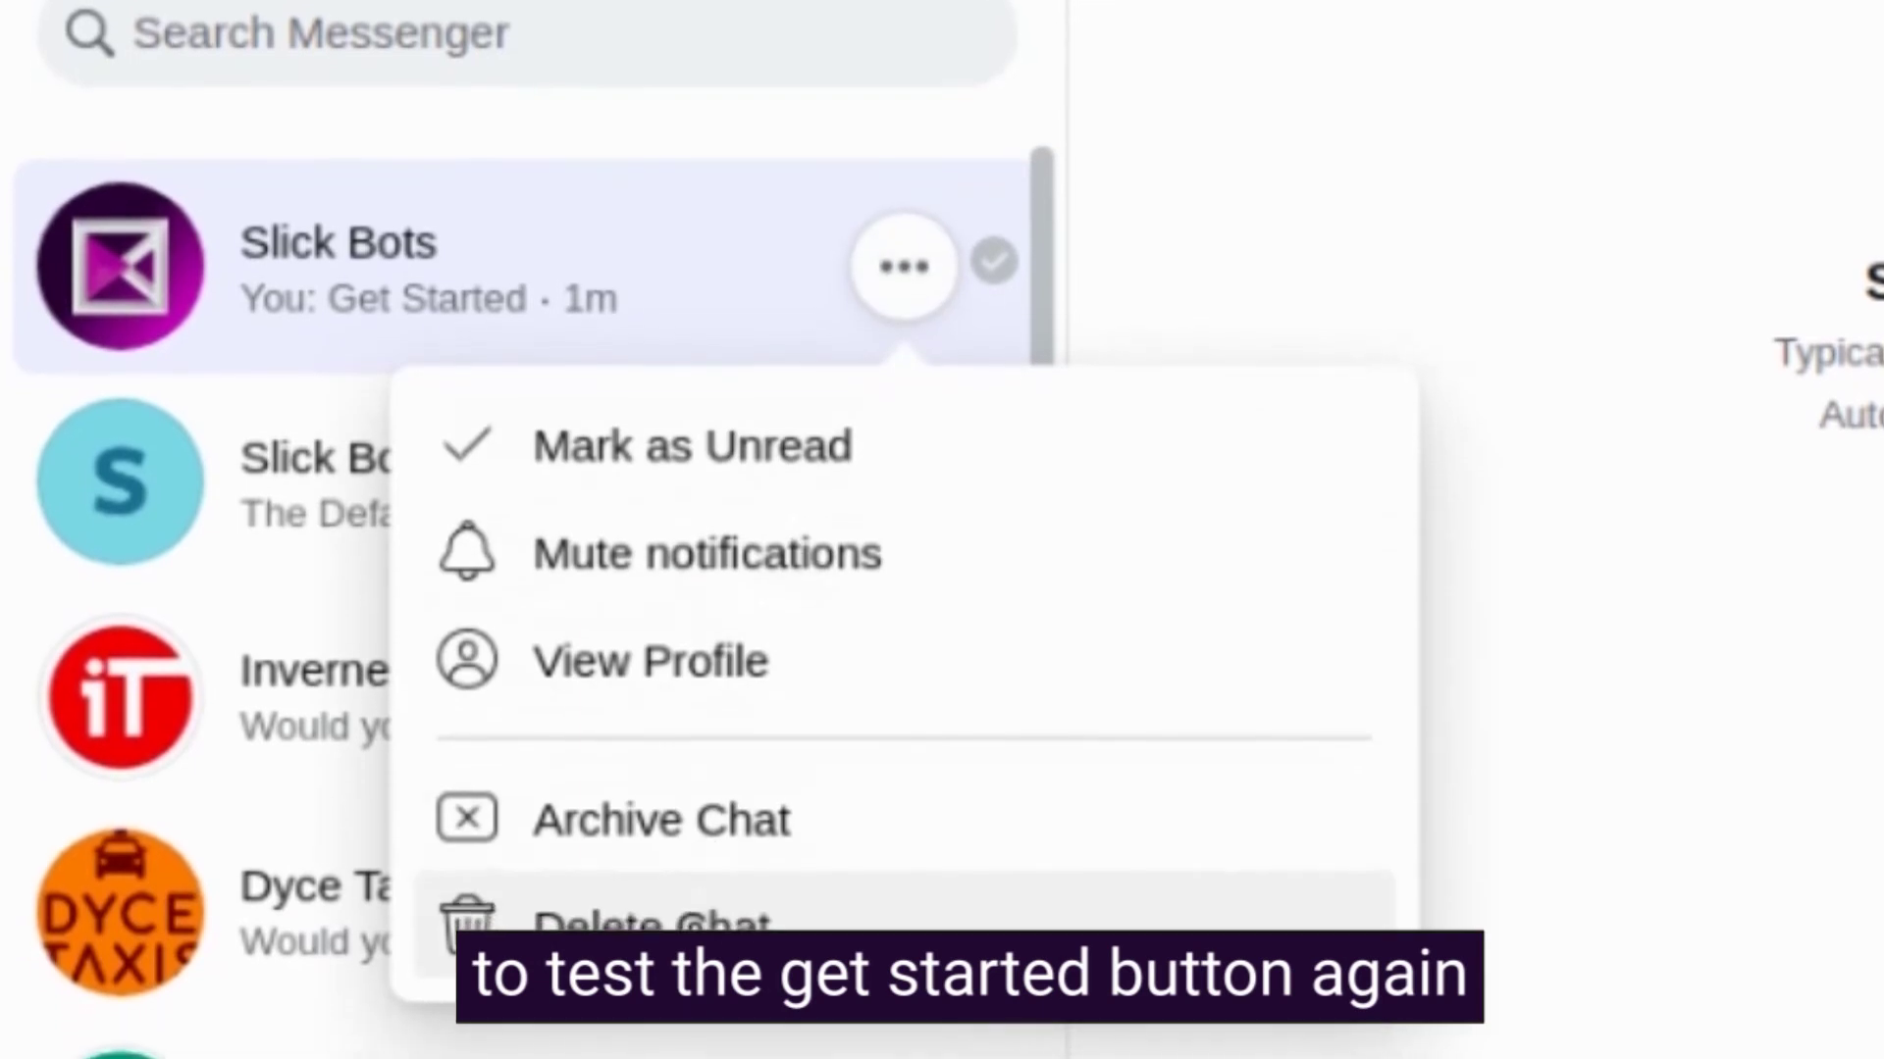
click(721, 900)
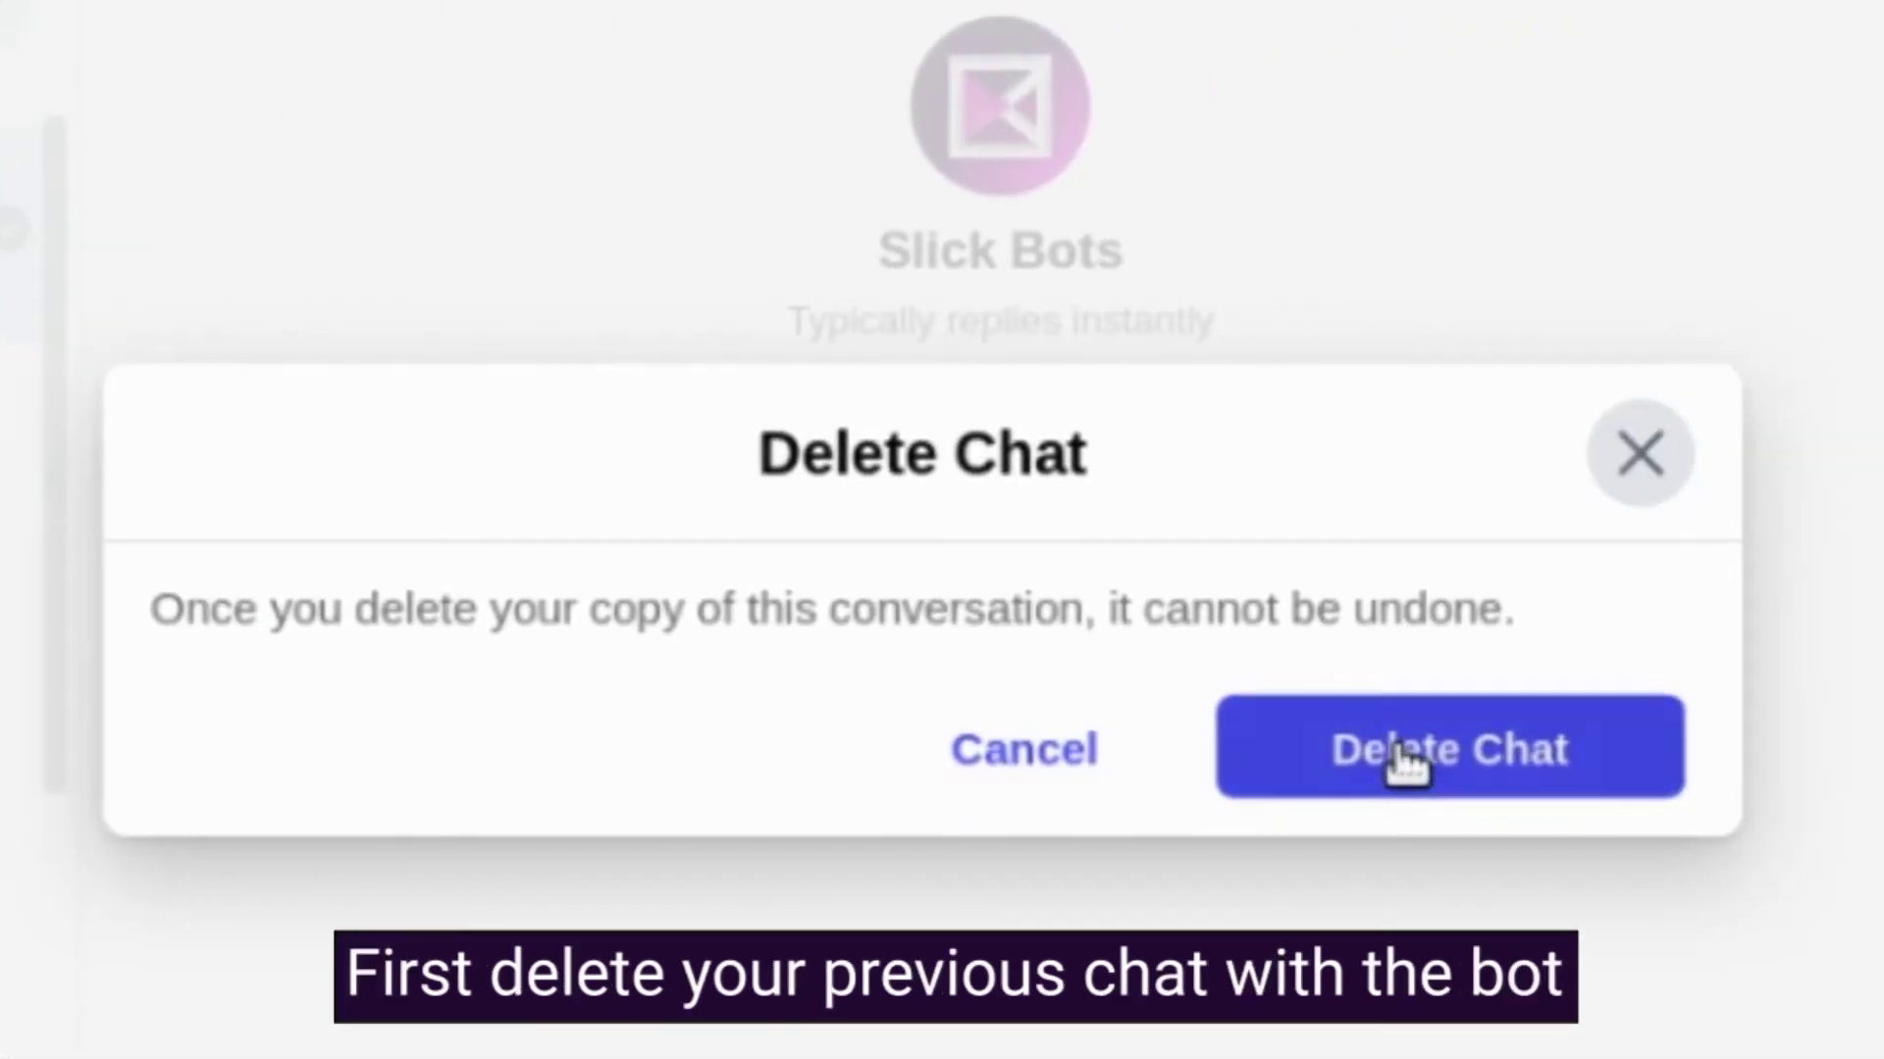
click(1406, 758)
click(287, 321)
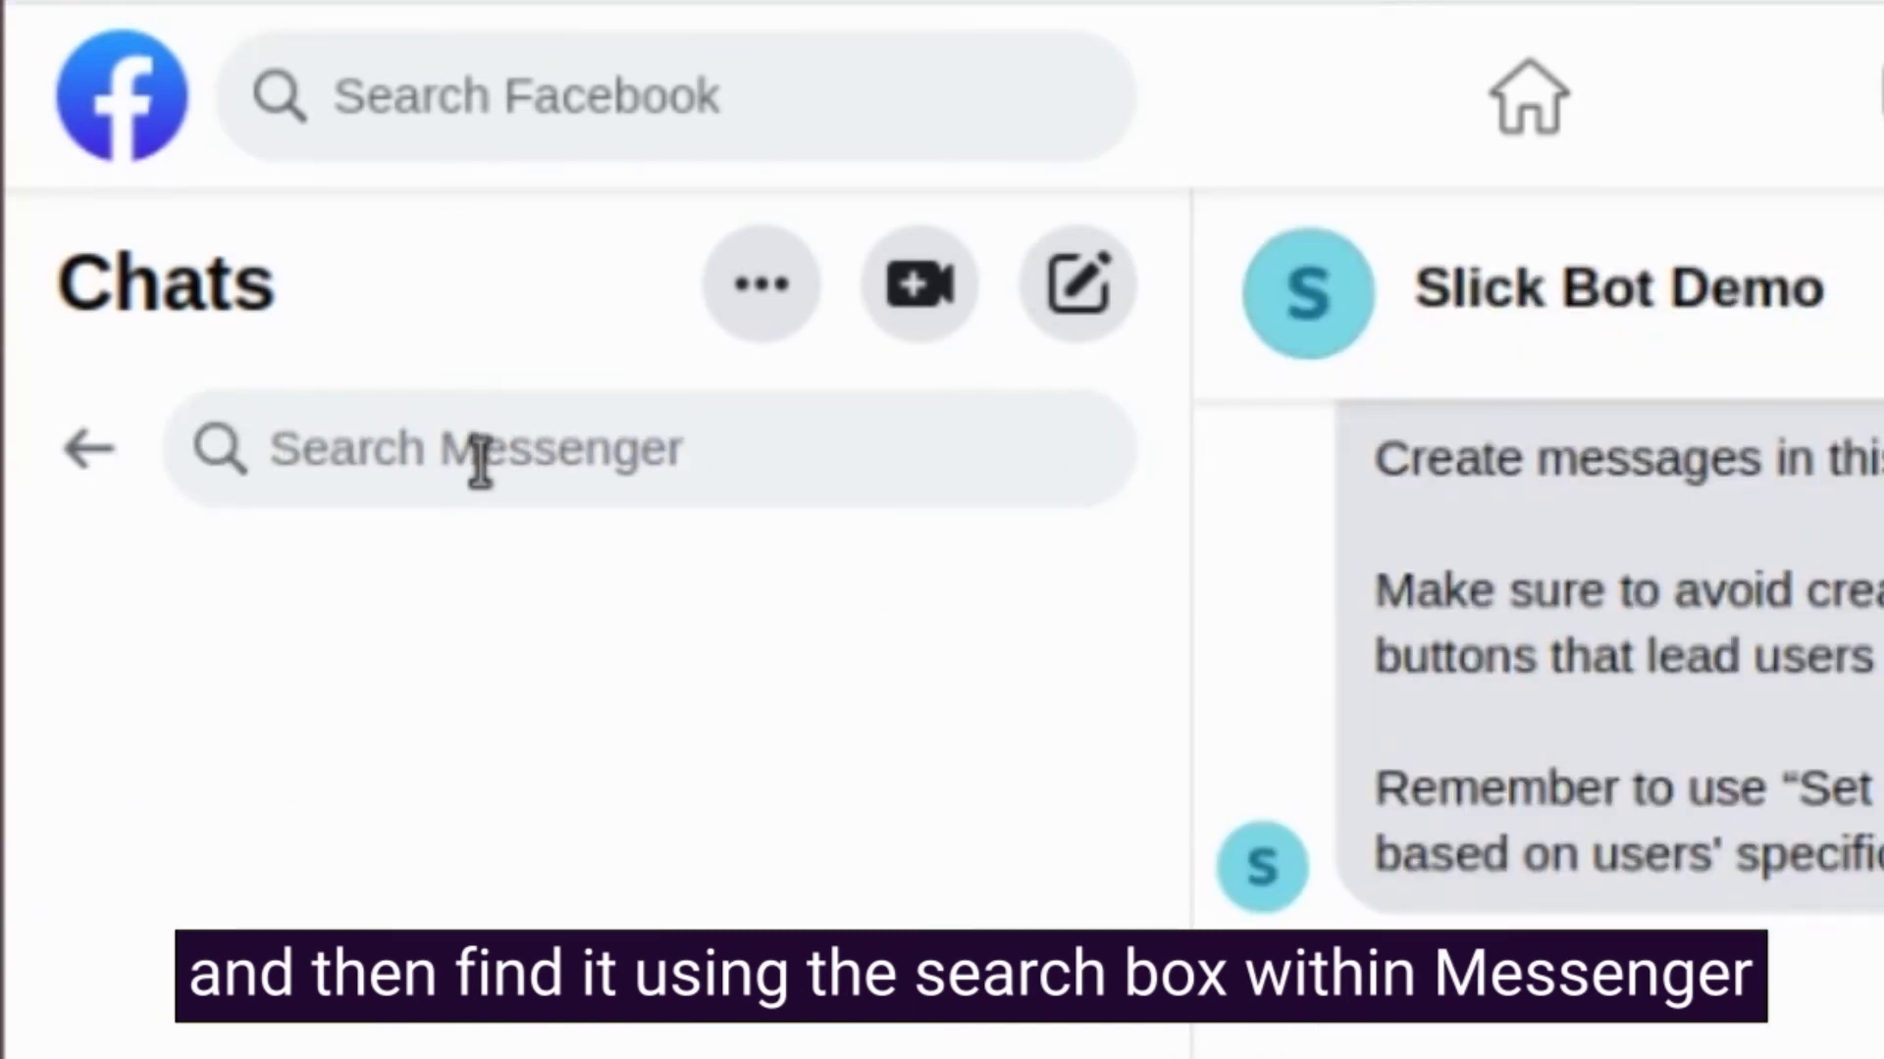
text(Slick Bots)
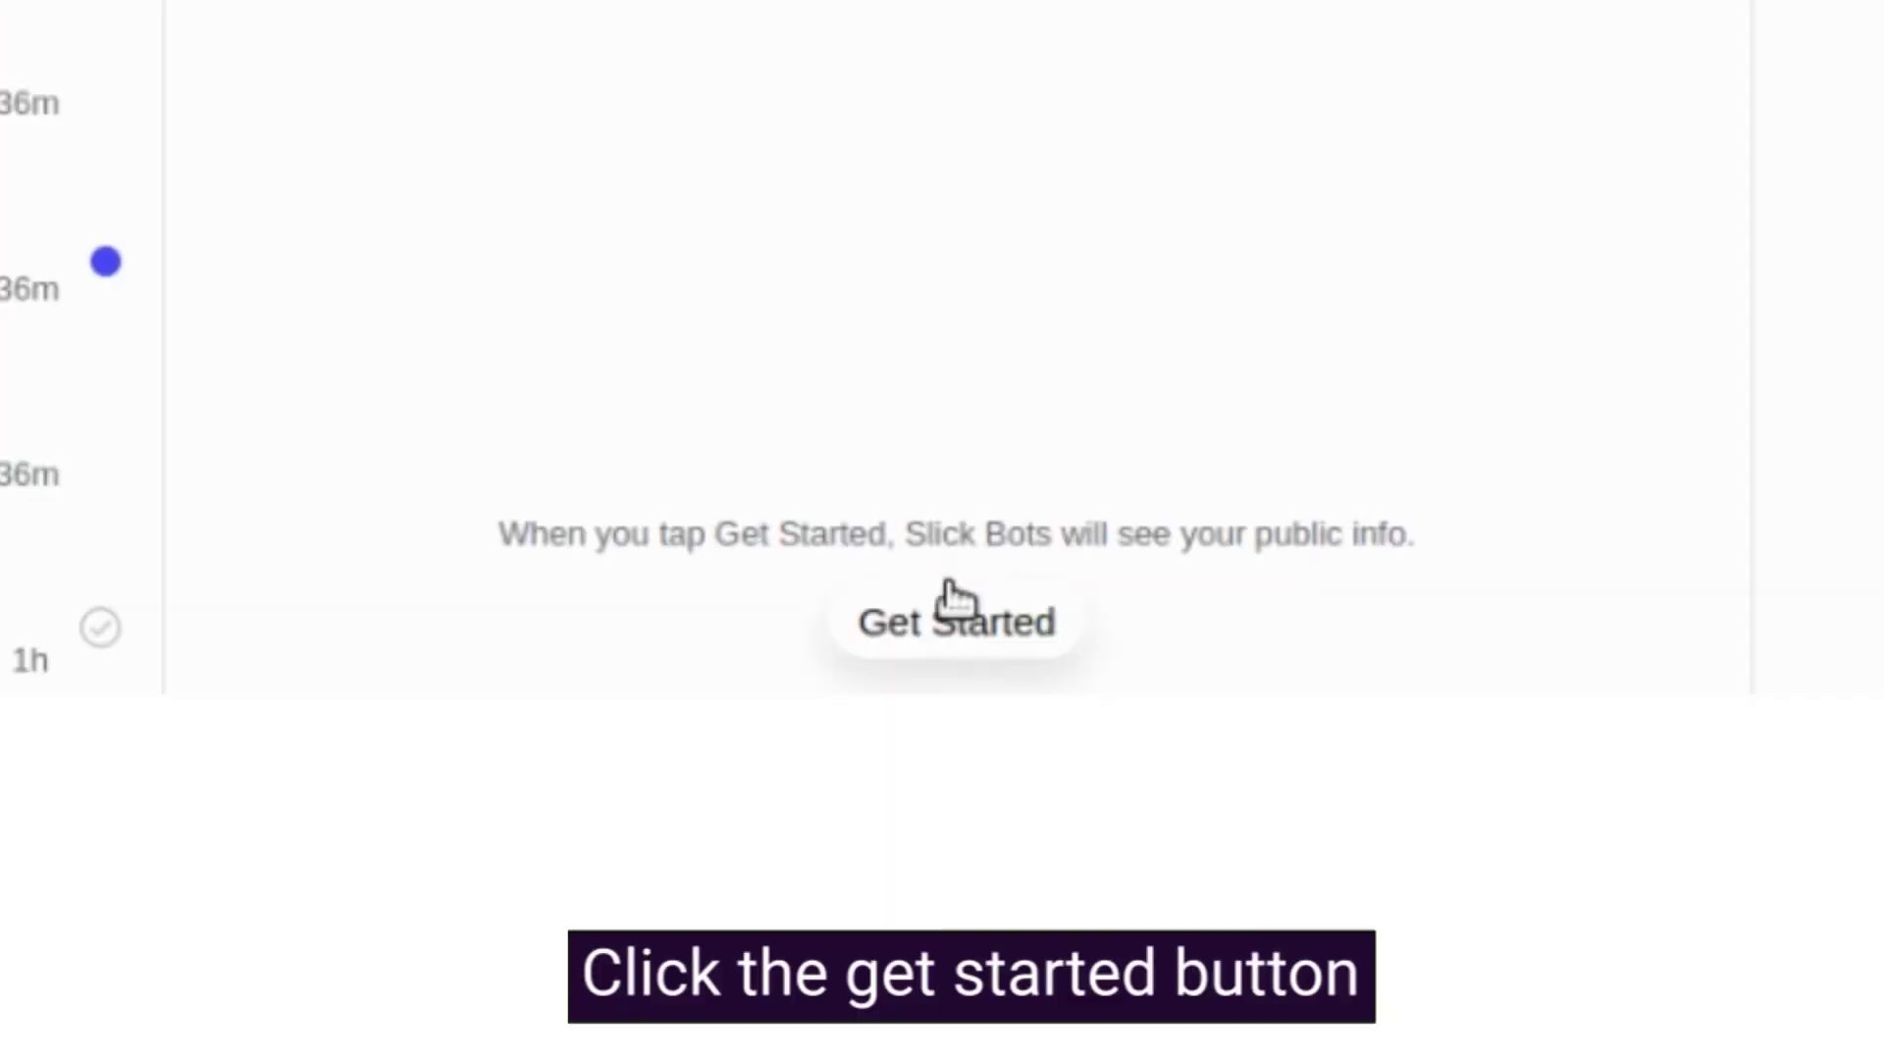
Send Get Started in the fresh Slick Bots chat.
click(951, 633)
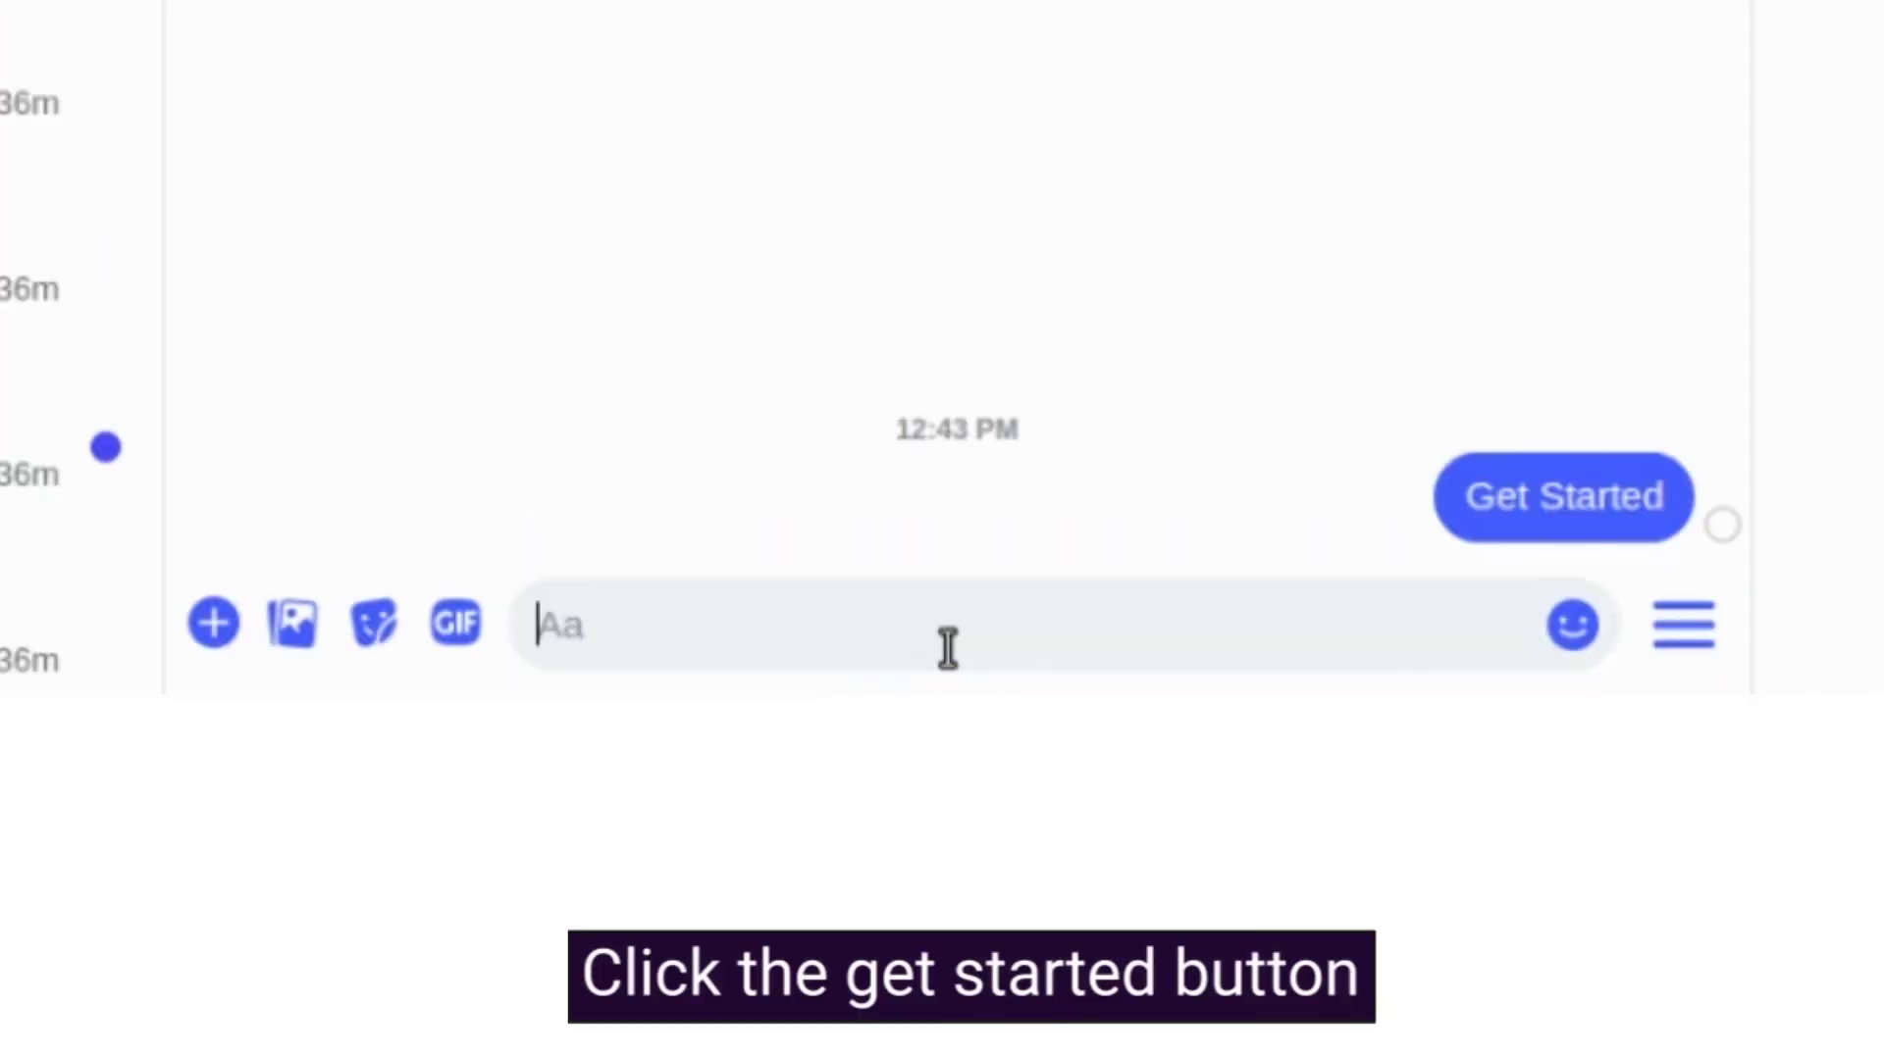